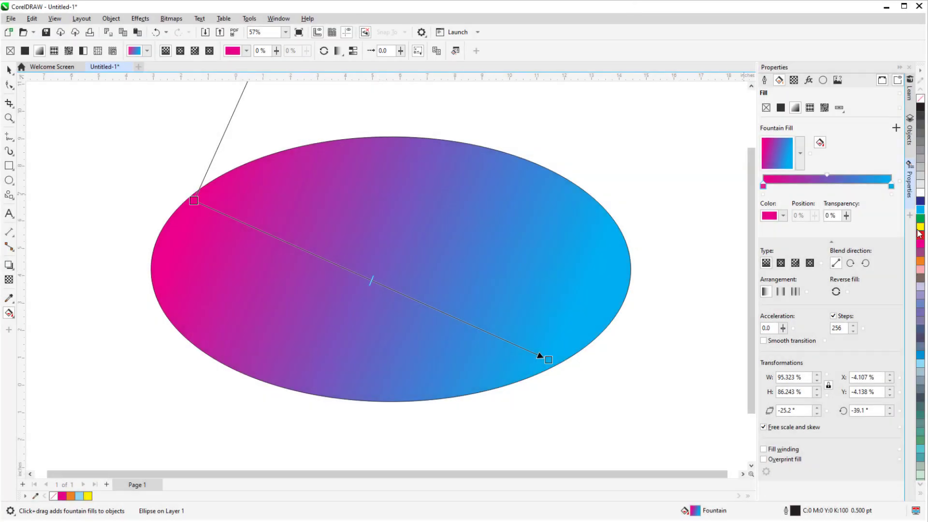
- Add yellow and purple (63%) stops to the ellipse gradient, then delete yellow and centre purple
left_click_drag(920, 228, 293, 245)
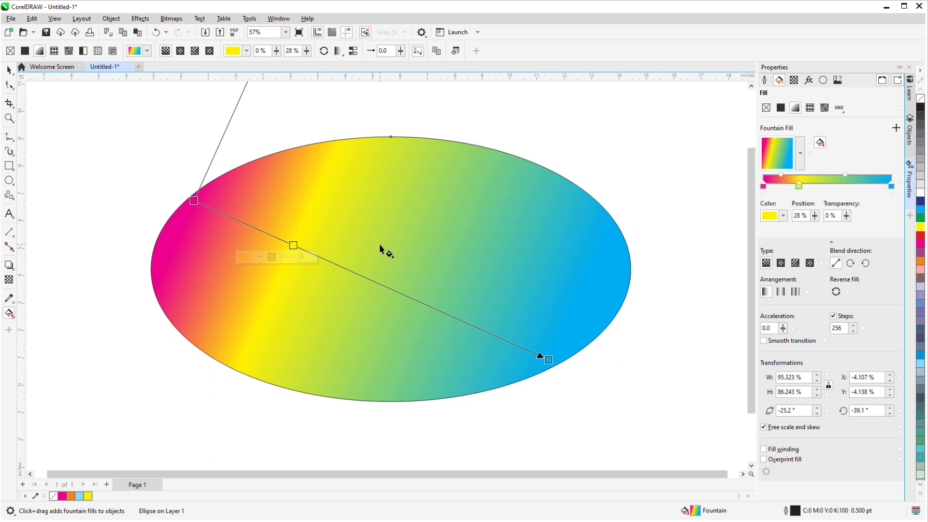
double_click(418, 303)
left_click(383, 312)
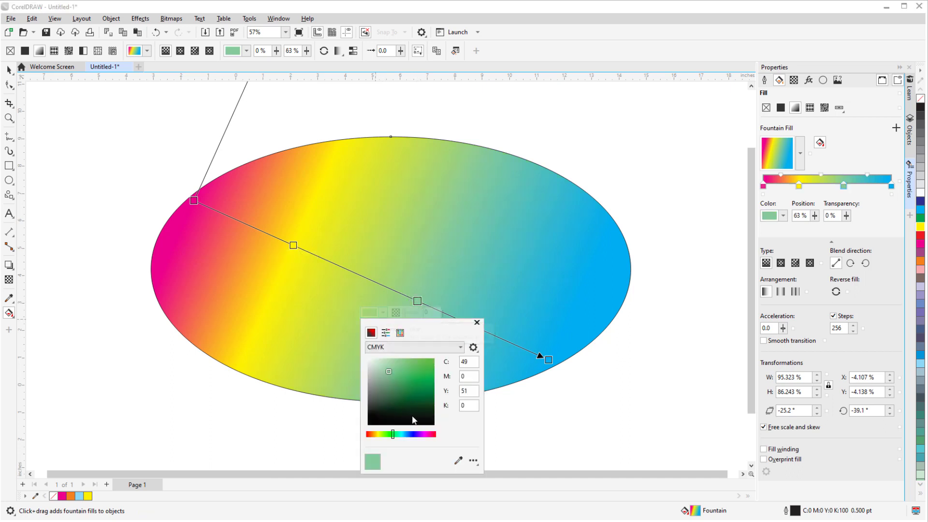
left_click(417, 434)
left_click(431, 367)
left_click(477, 323)
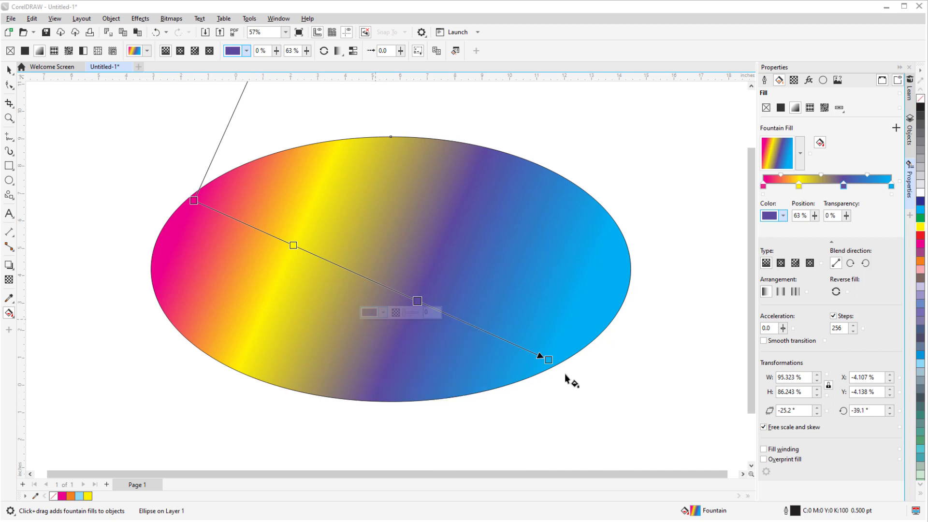
double_click(293, 245)
left_click_drag(417, 302, 371, 280)
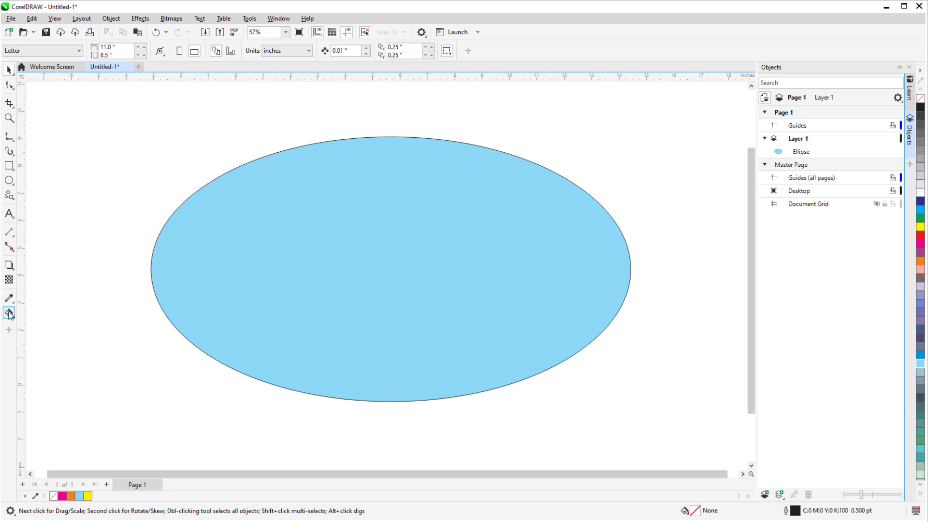
left_click(9, 314)
left_click(166, 246)
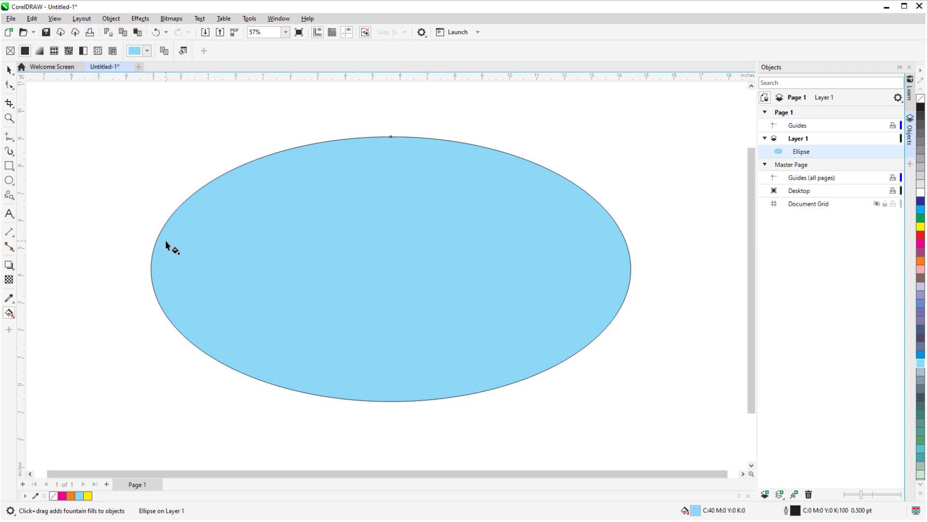
left_click(39, 51)
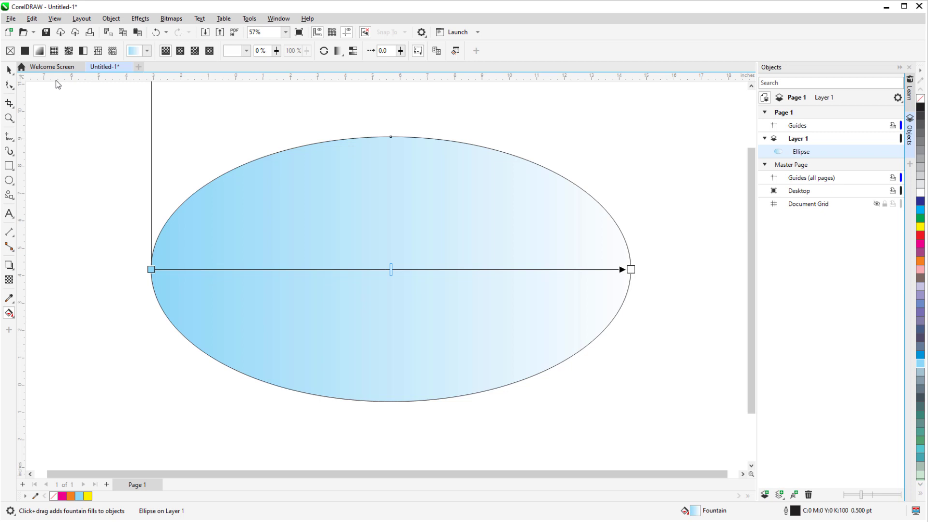
left_click_drag(151, 269, 287, 357)
left_click_drag(631, 269, 490, 260)
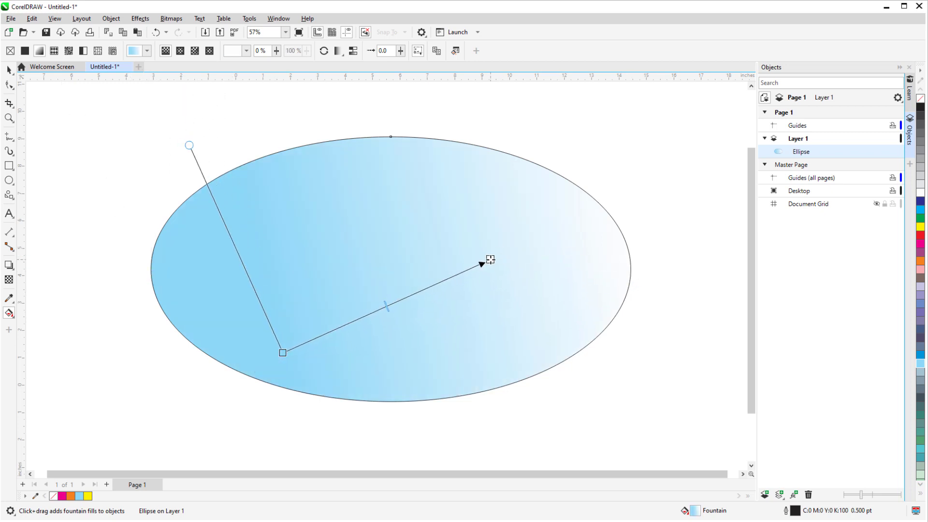
left_click_drag(386, 307, 364, 317)
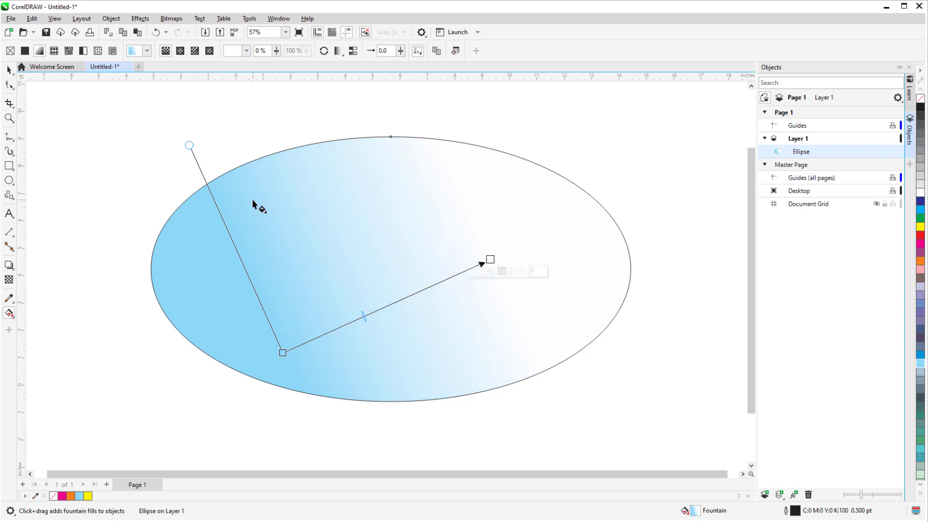
left_click_drag(189, 145, 111, 201)
left_click_drag(572, 301, 266, 207)
left_click_drag(470, 186, 211, 318)
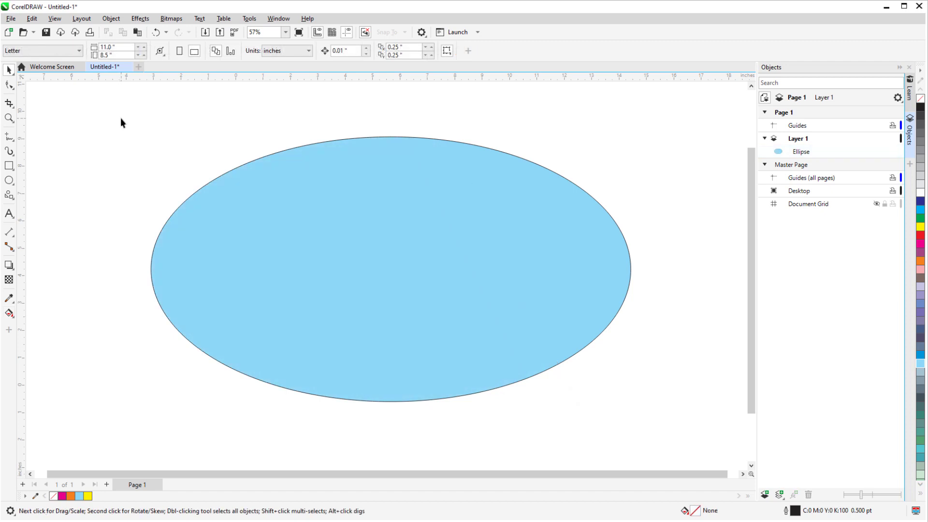
- Apply a diagonal light-blue-to-white fountain fill from the ellipse's upper left to lower right
left_click(290, 237)
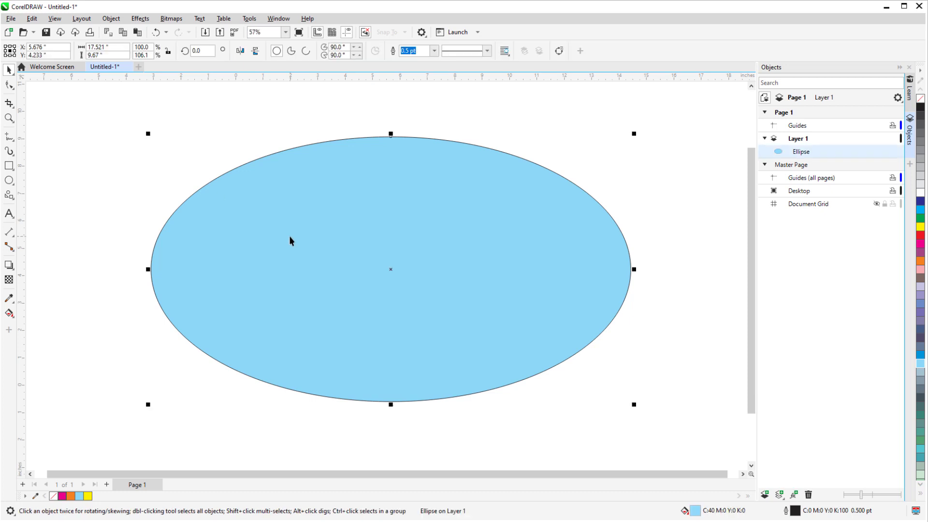
left_click(9, 314)
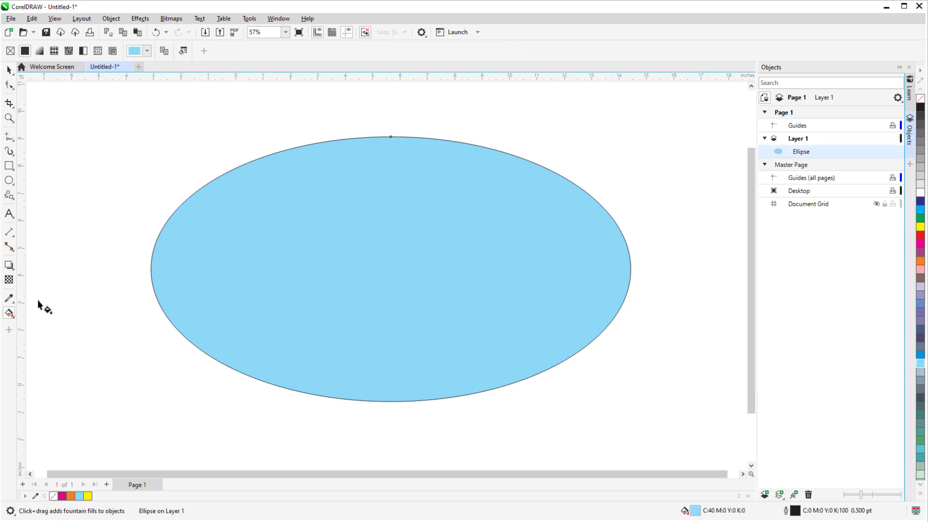
left_click_drag(194, 200, 549, 359)
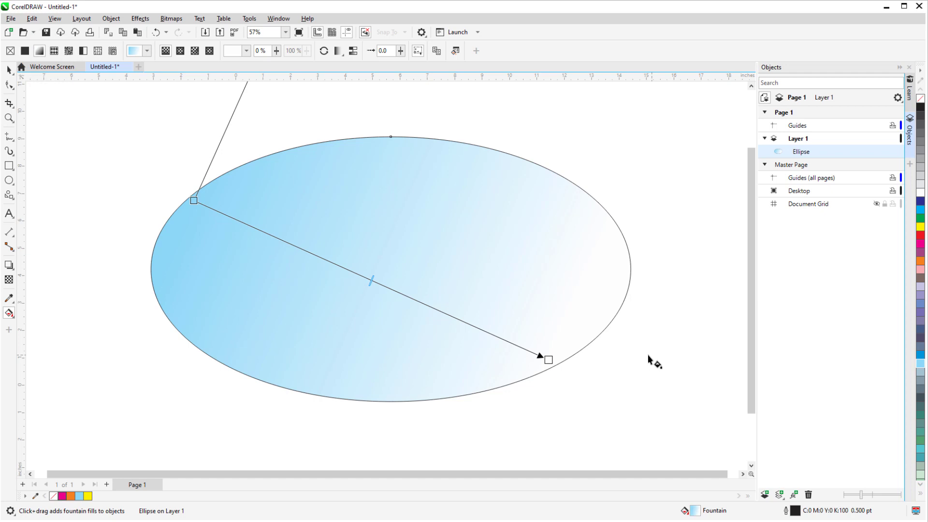
- Recolour the gradient's start node yellow and its end node cyan
left_click(193, 200)
left_click(158, 211)
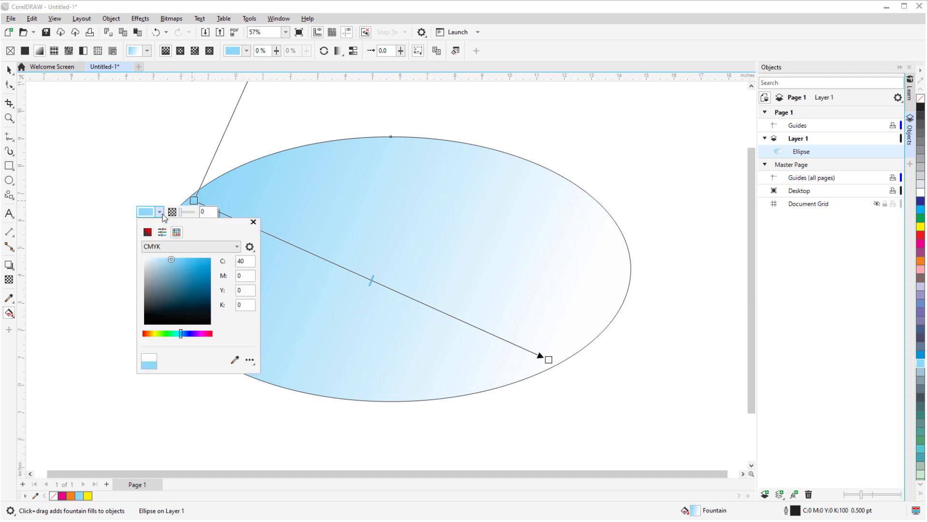
left_click(225, 276)
left_click(548, 359)
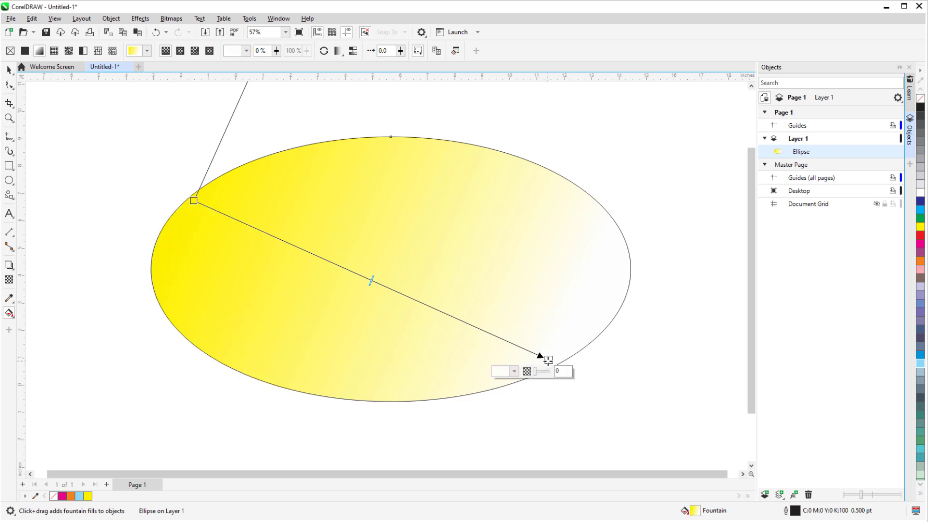
left_click(515, 372)
left_click(556, 258)
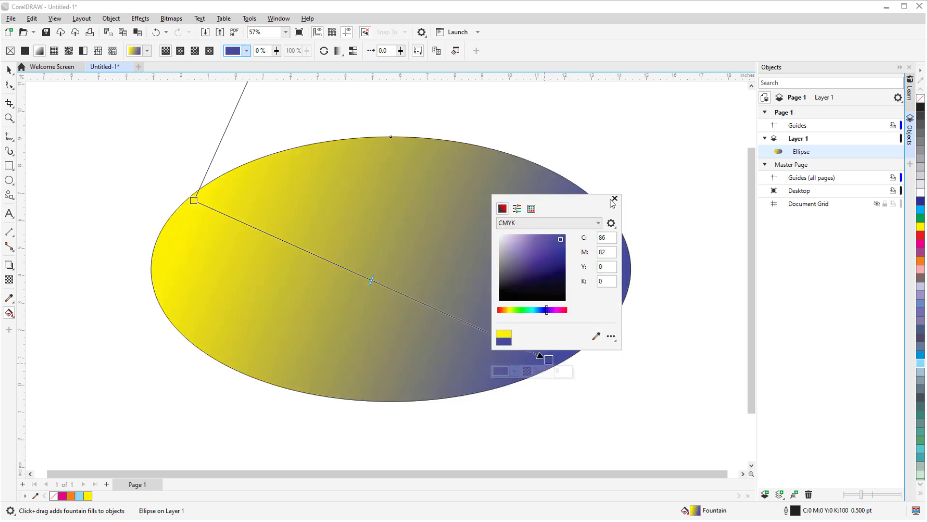
left_click_drag(921, 215, 549, 361)
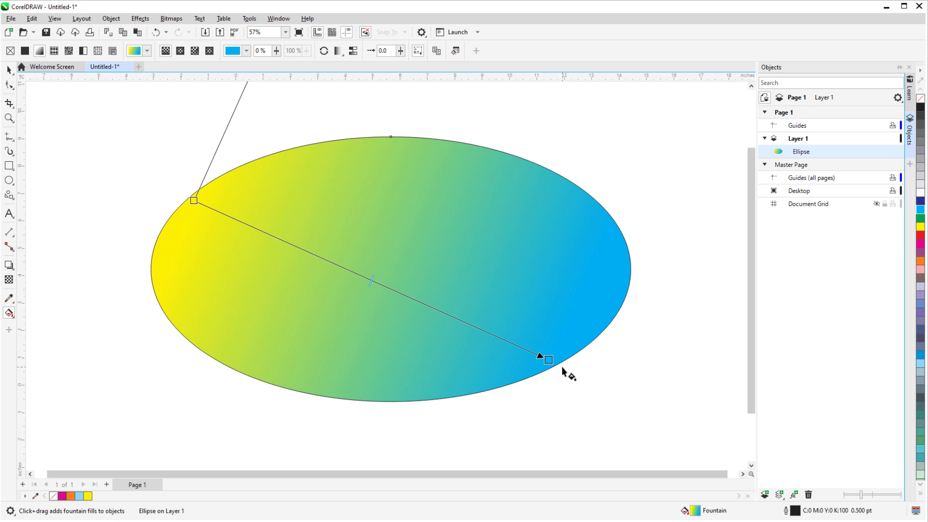
- Change the gradient's start node colour to magenta from the palette
left_click(194, 201)
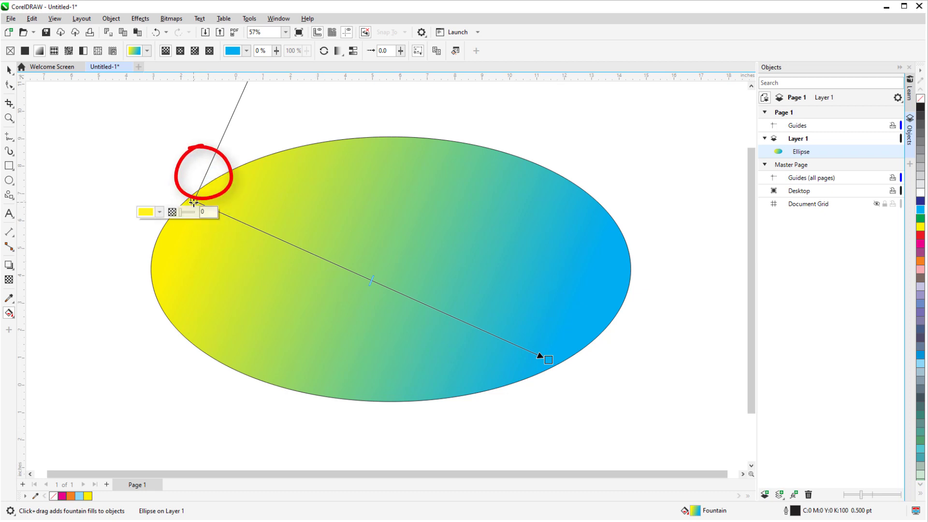
left_click(246, 51)
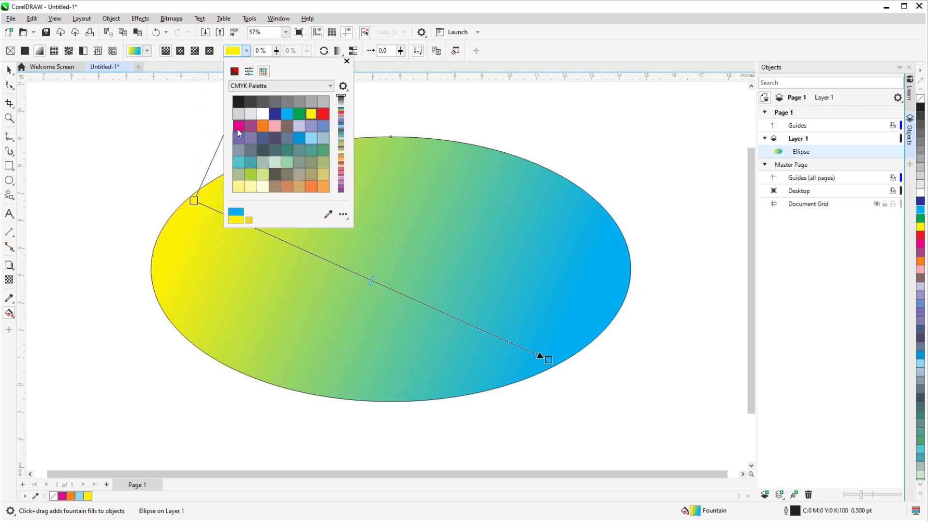
left_click(237, 126)
left_click(346, 61)
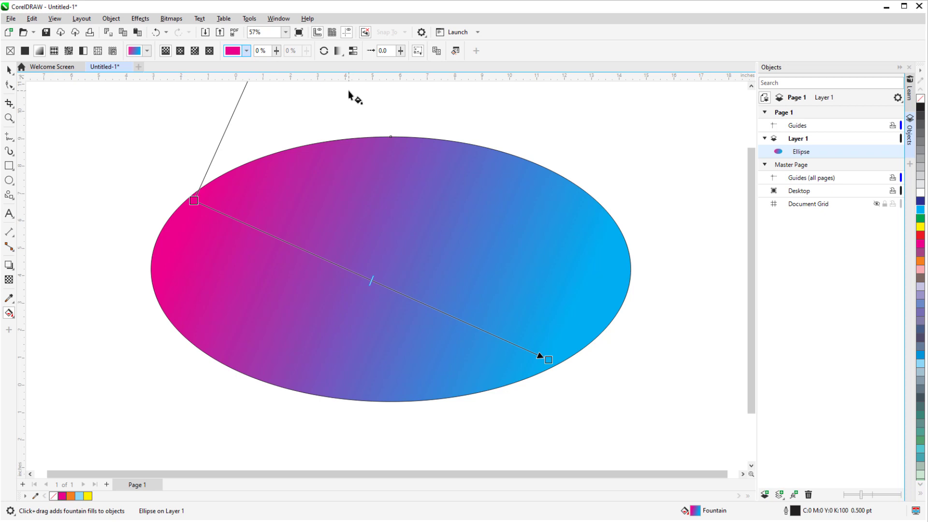
- Open the Properties docker showing the magenta-to-cyan fountain fill with 256 steps
left_click(278, 19)
mouse_move(334, 155)
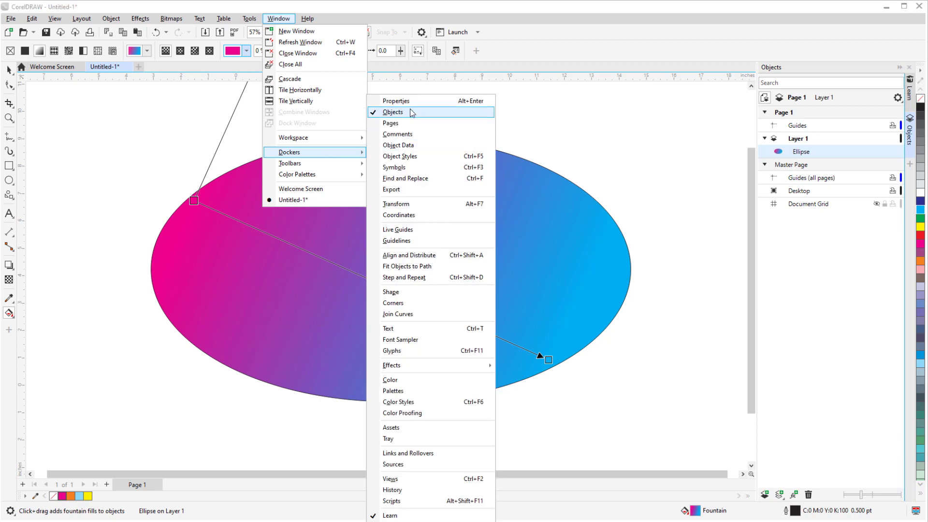
left_click(909, 177)
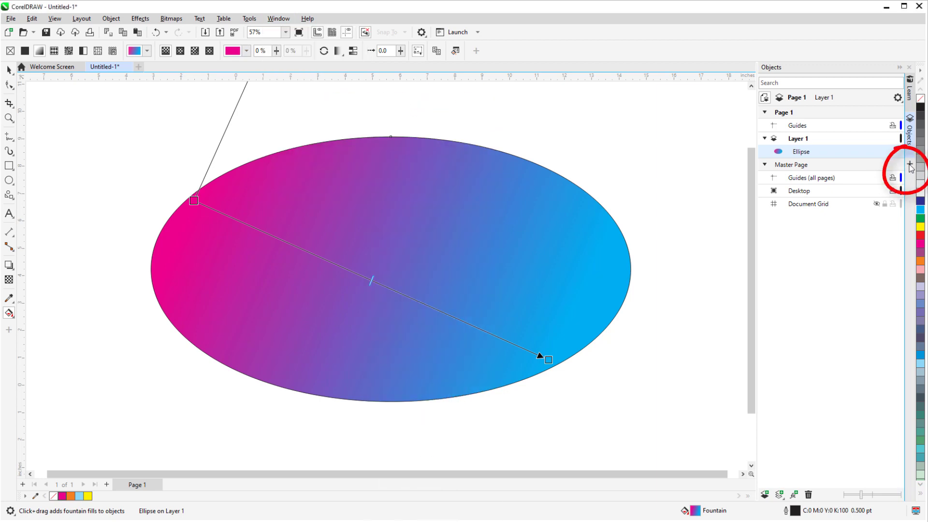
left_click(910, 165)
left_click(761, 57)
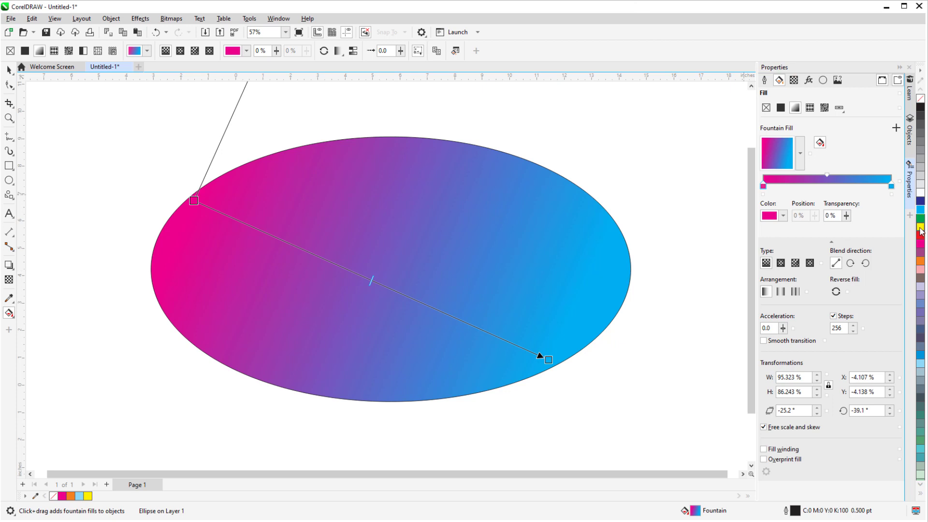
- Add a yellow stop and a purple stop at 63% to the magenta-to-cyan gradient
left_click_drag(920, 227, 294, 245)
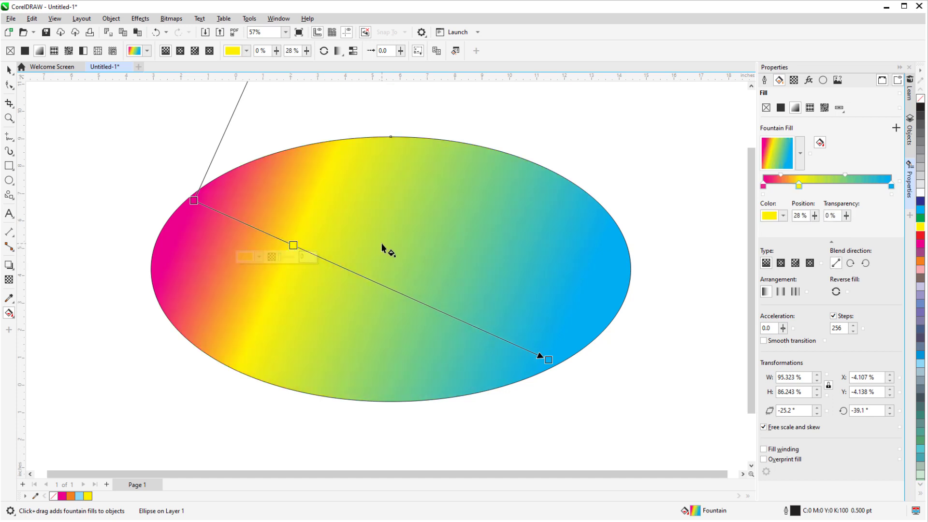
double_click(418, 302)
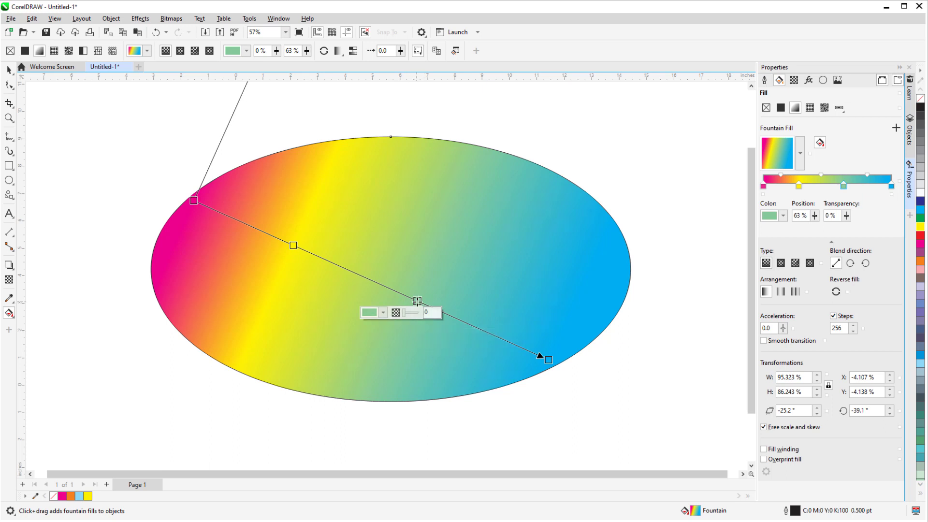
left_click(383, 312)
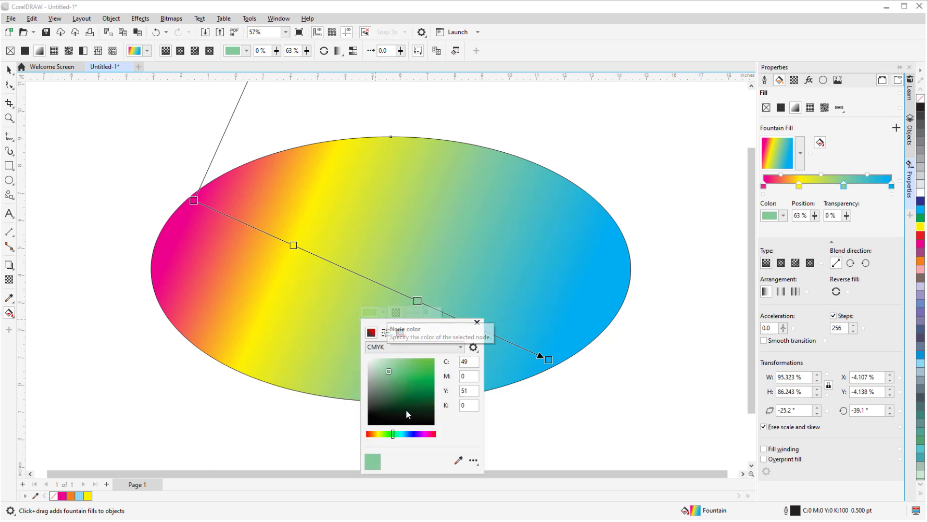
left_click(417, 434)
left_click(428, 362)
left_click(476, 323)
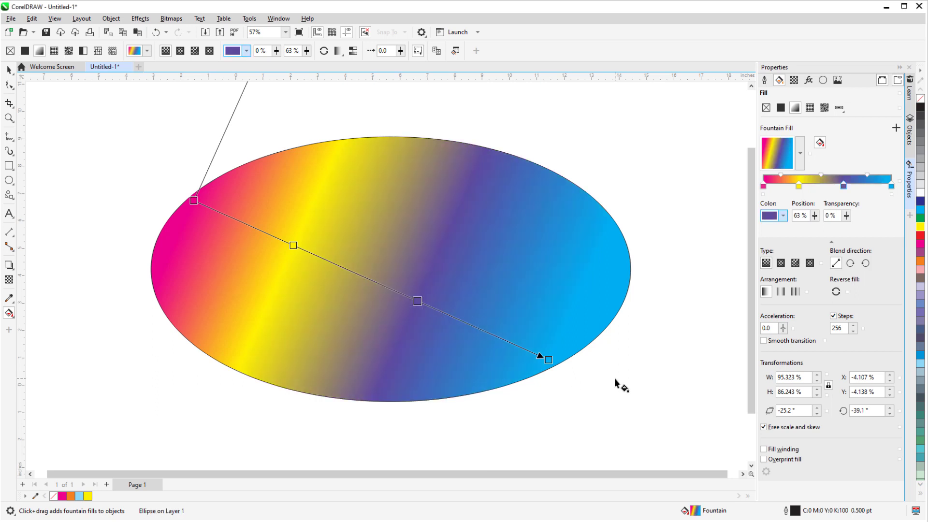
- Delete the yellow stop and move the purple stop to the 50% midpoint
double_click(294, 245)
left_click(418, 300)
left_click_drag(418, 300, 372, 280)
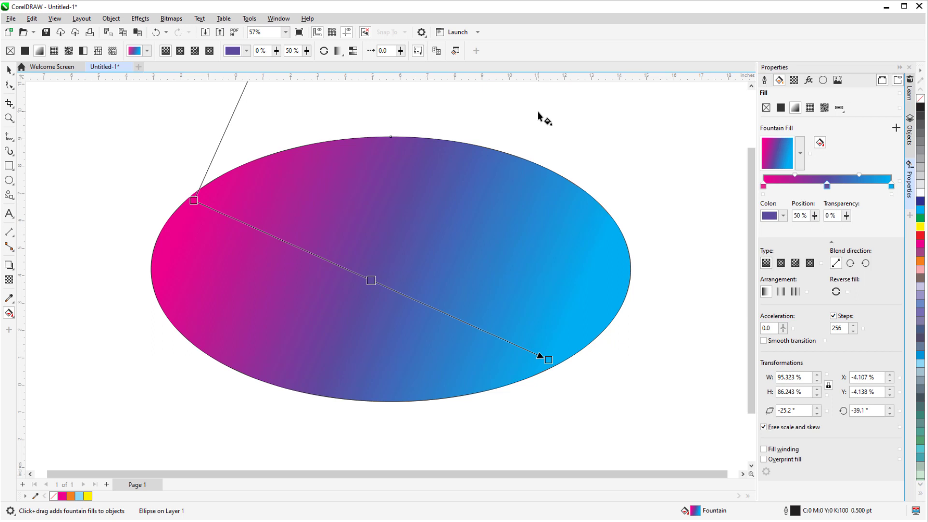
- Reverse the gradient colours, shorten it, and try mirrored, repeating, then default arrangements
left_click(324, 51)
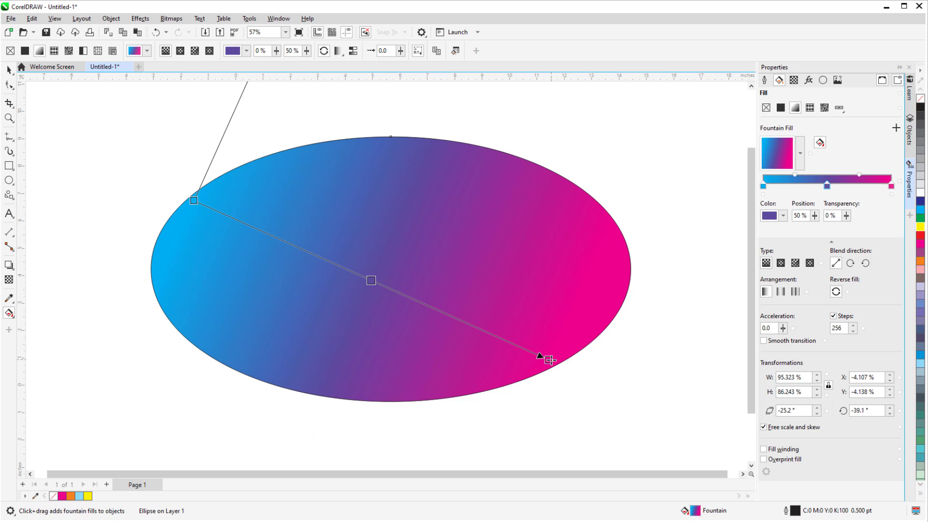
left_click_drag(547, 359, 309, 247)
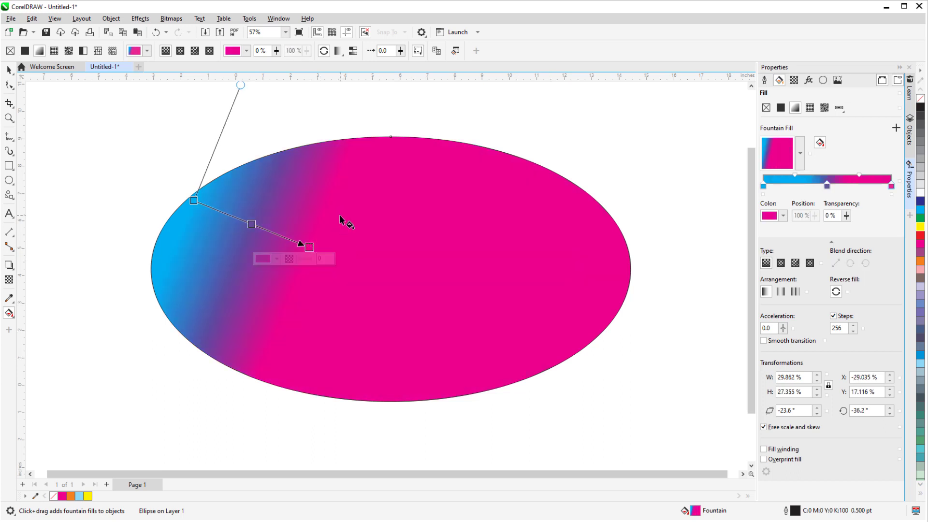
left_click(339, 52)
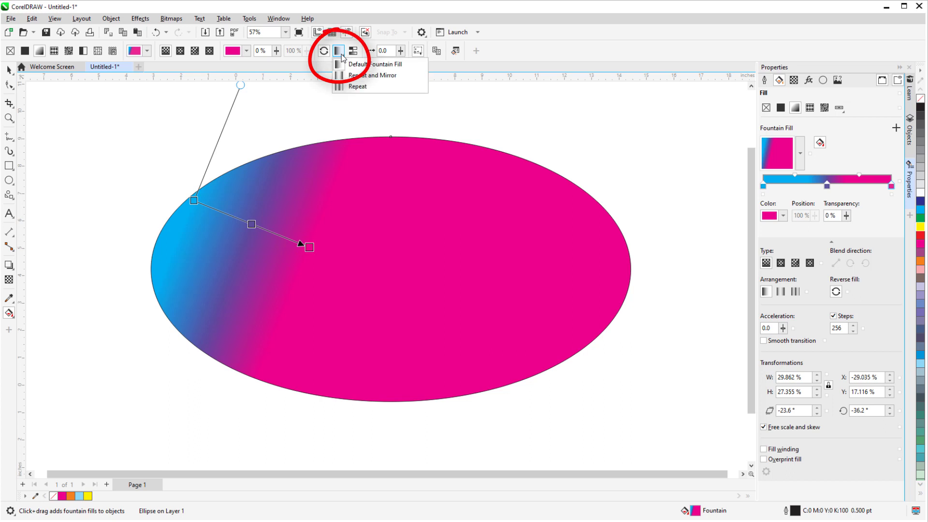
left_click(410, 75)
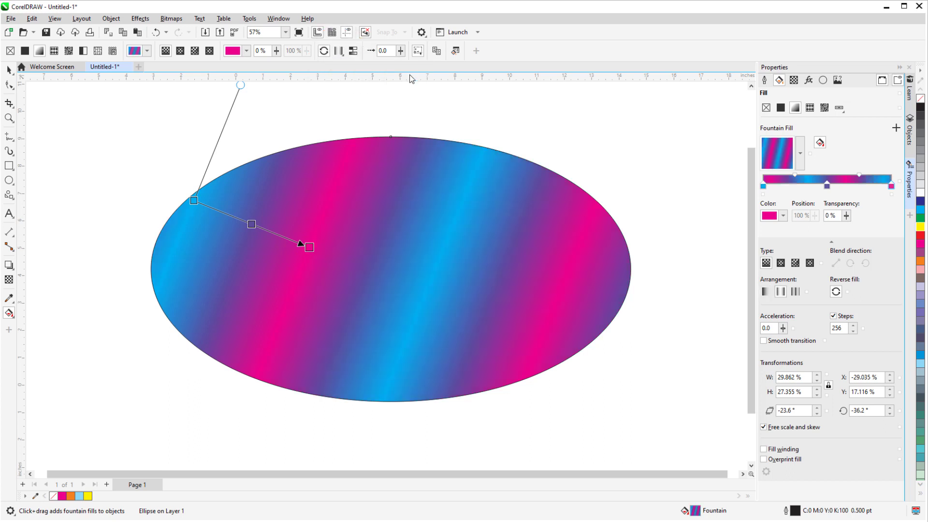
left_click(339, 52)
left_click(378, 88)
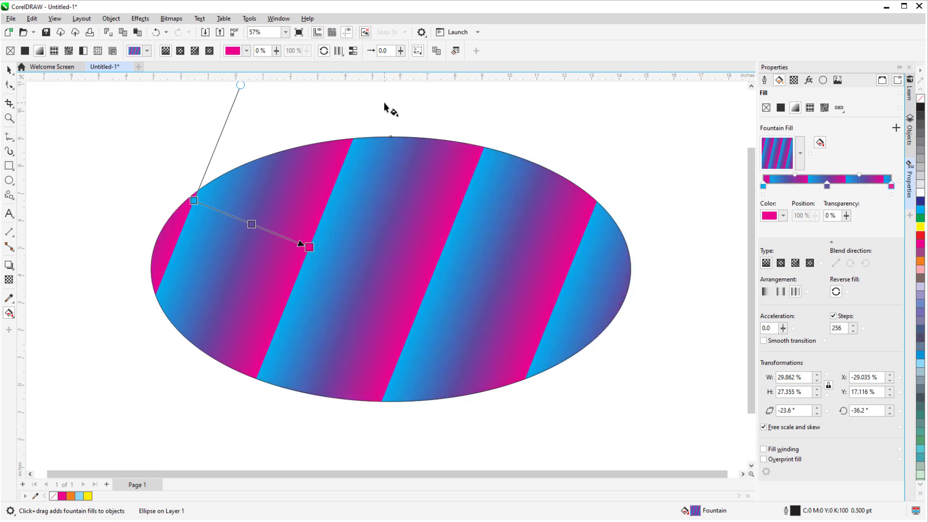
left_click(339, 53)
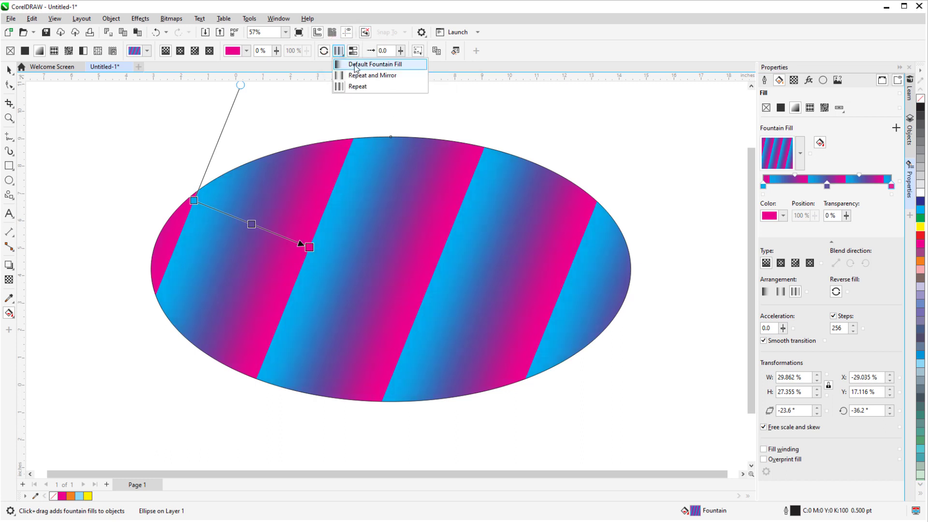
left_click(357, 65)
- Stretch the gradient across the whole ellipse and set acceleration to 0
mouse_move(309, 248)
left_mouse_down()
mouse_move(511, 270)
mouse_move(595, 317)
mouse_move(601, 310)
left_mouse_up()
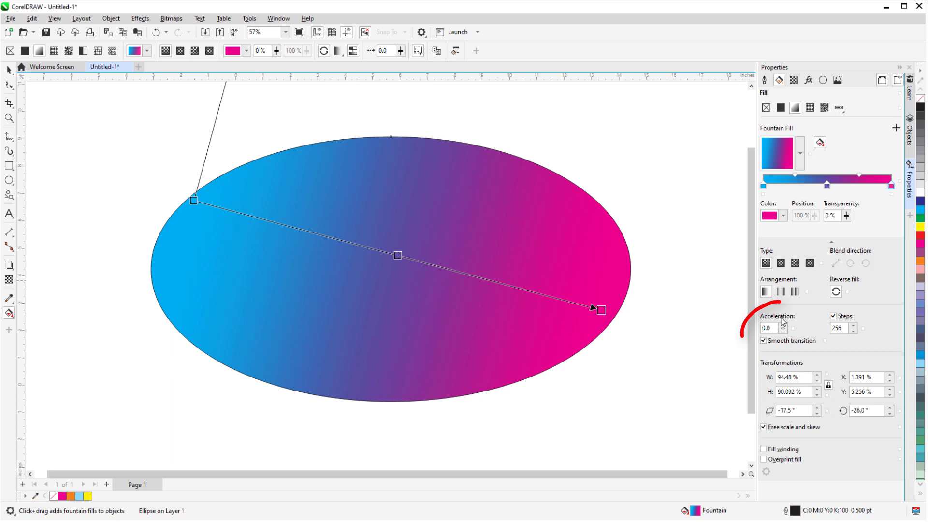
mouse_move(783, 330)
left_mouse_down()
mouse_move(797, 348)
mouse_move(761, 344)
left_mouse_up()
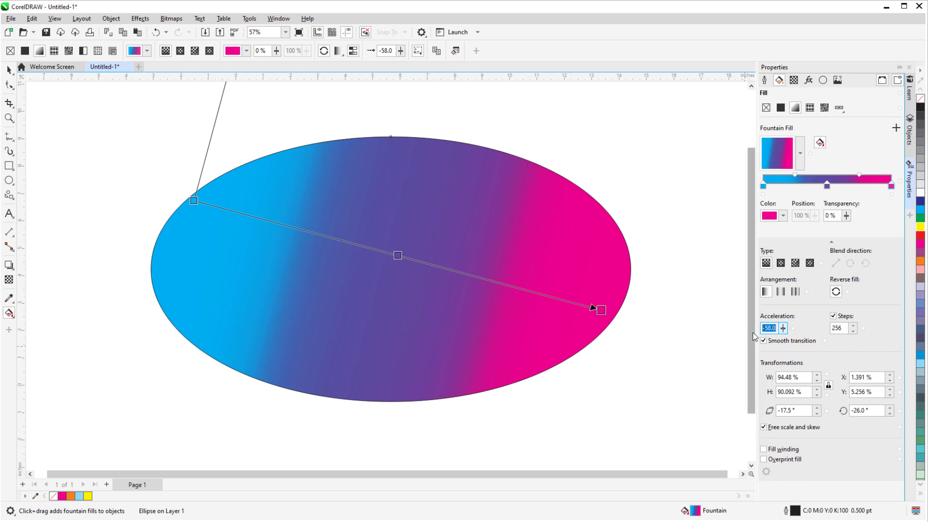
type("0")
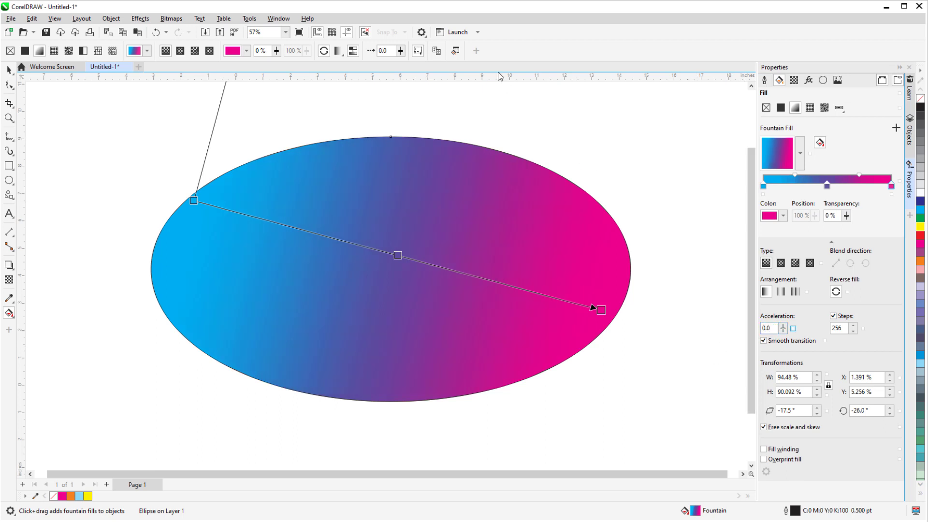
- In the fill editor, add a green node at 26%, reposition the nodes, and apply
left_click(455, 52)
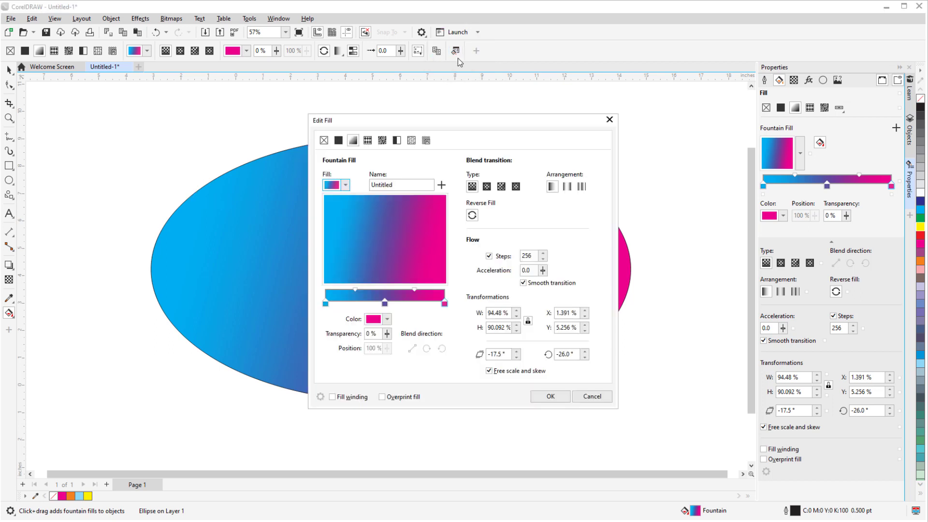
left_click_drag(432, 127, 598, 210)
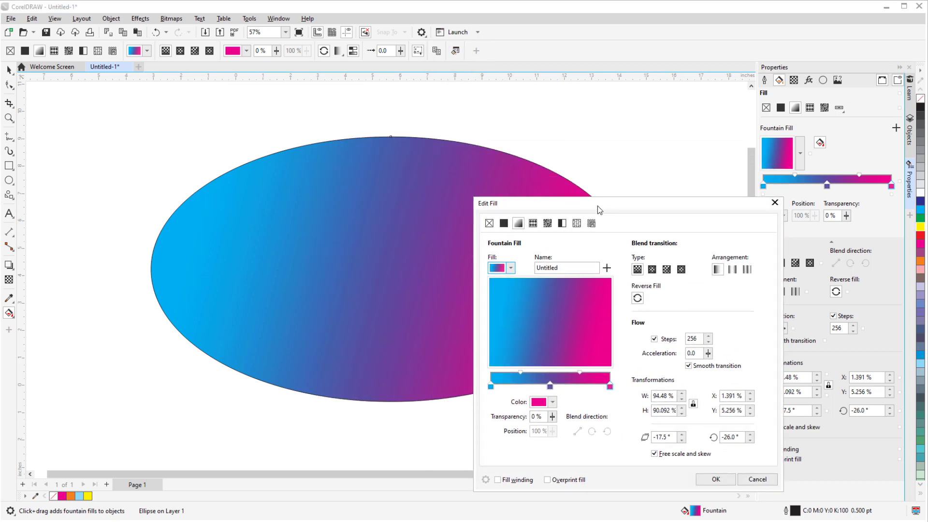
double_click(522, 386)
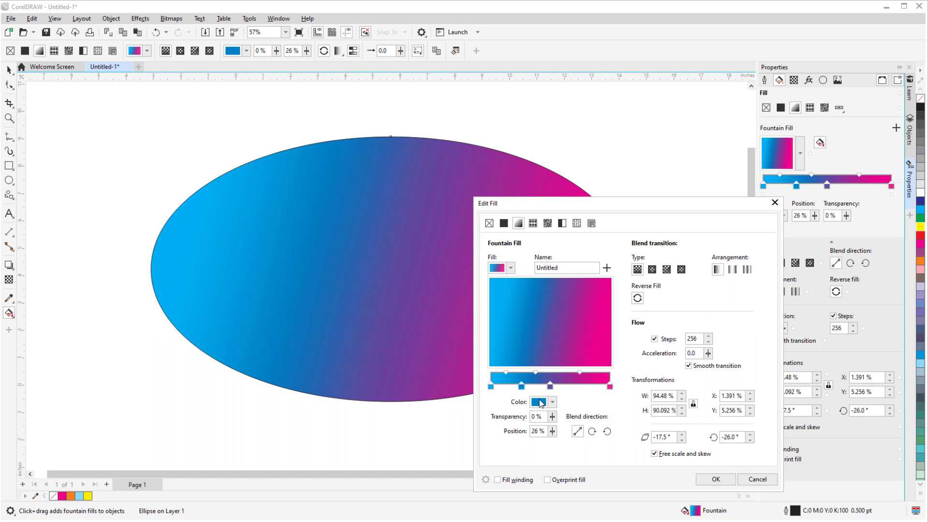
left_click(552, 402)
left_click(589, 326)
left_click_drag(550, 386, 531, 387)
left_click(712, 479)
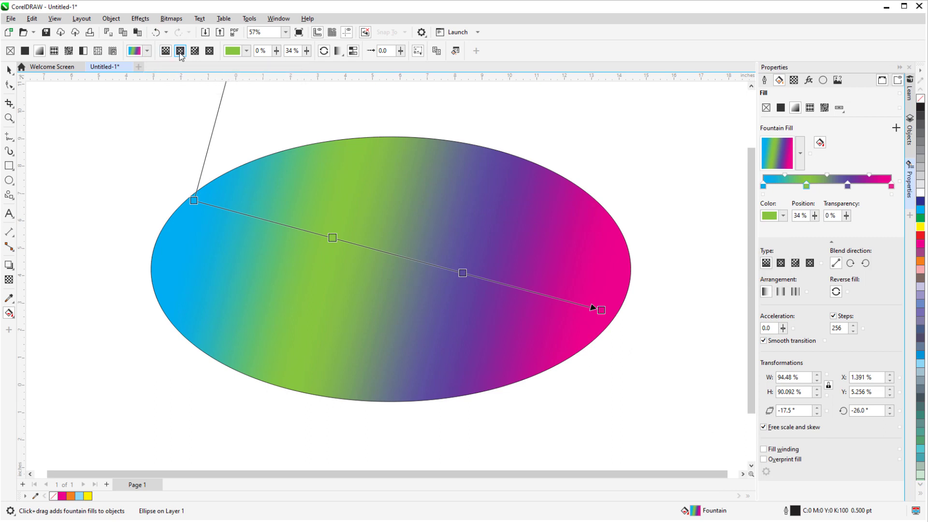
- Switch the fill to elliptical, stretch it over the ellipse, then change it to conical
left_click(181, 52)
left_click(601, 310)
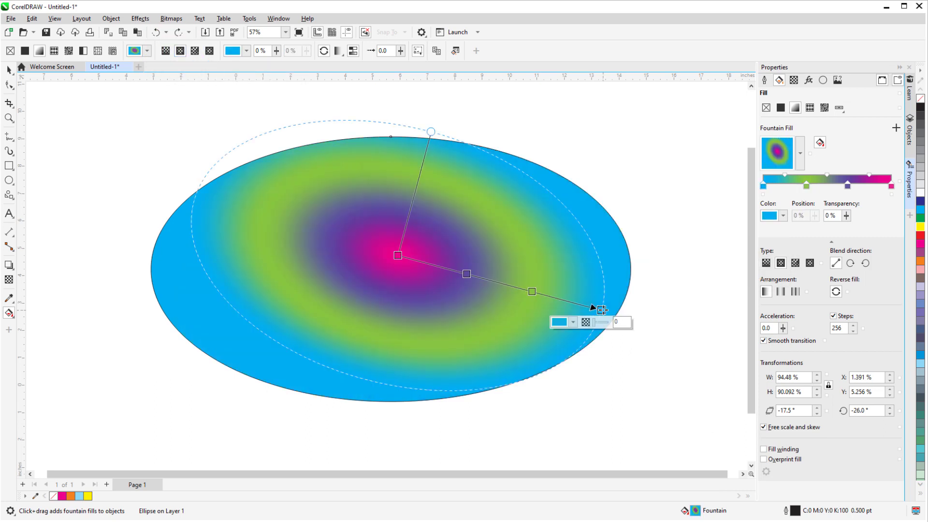
left_click_drag(602, 309, 629, 265)
left_click(393, 264)
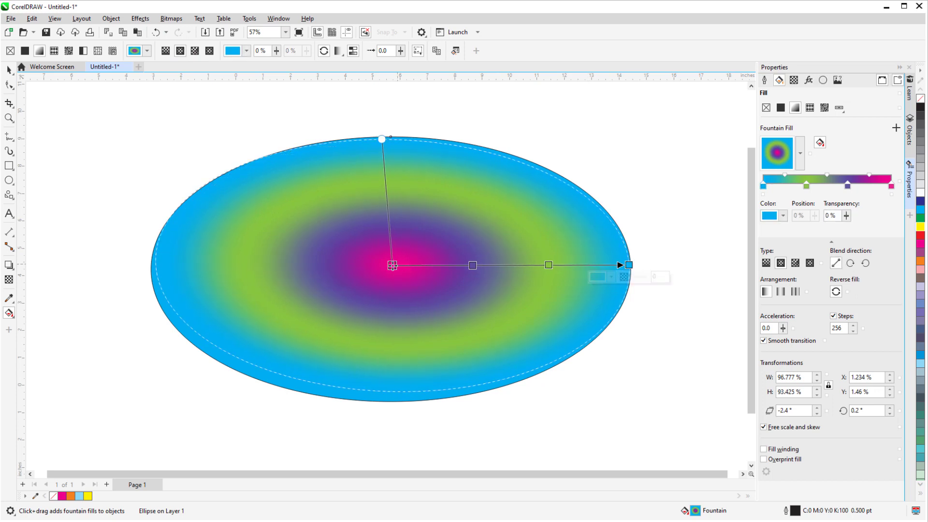
left_click(195, 51)
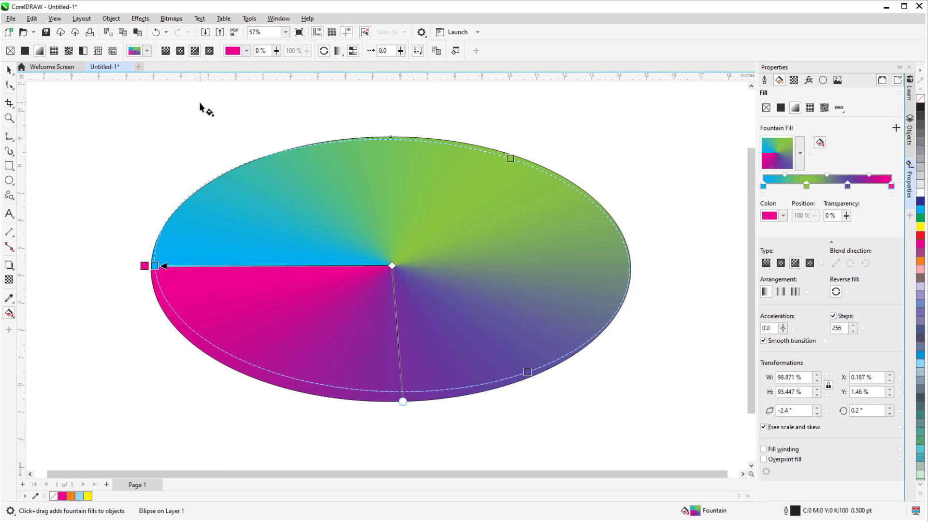
scroll(83, 150, "down", 2)
- Draw a tall rectangle right of the ellipse and give it a rectangular fountain fill
key("space")
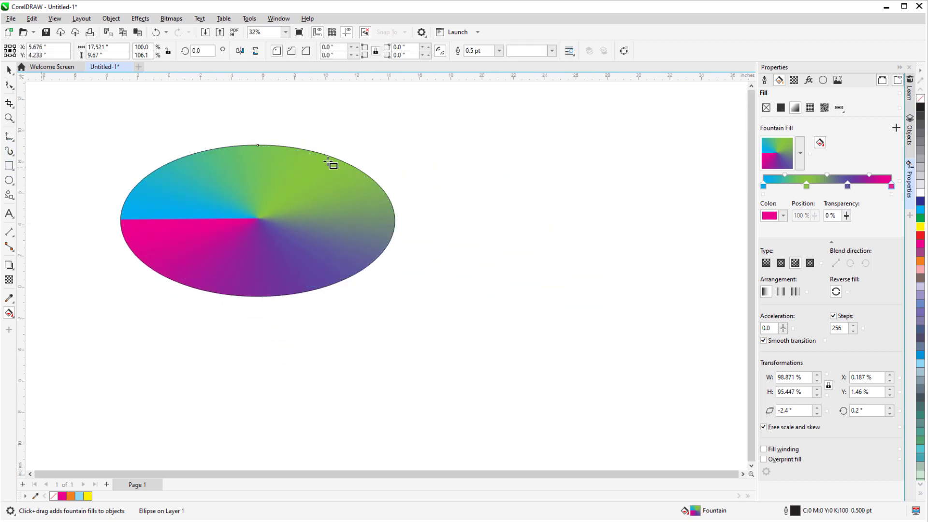
key("F6")
left_click_drag(421, 131, 618, 385)
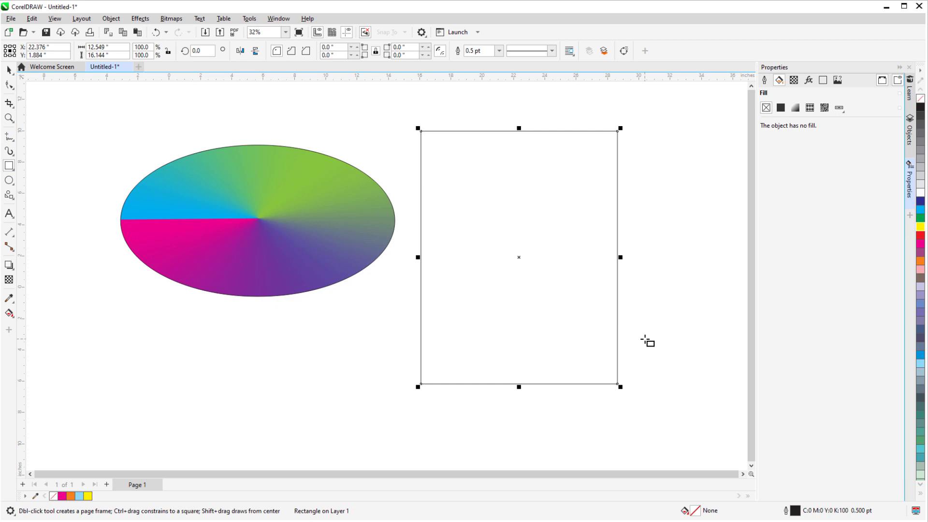
key("g")
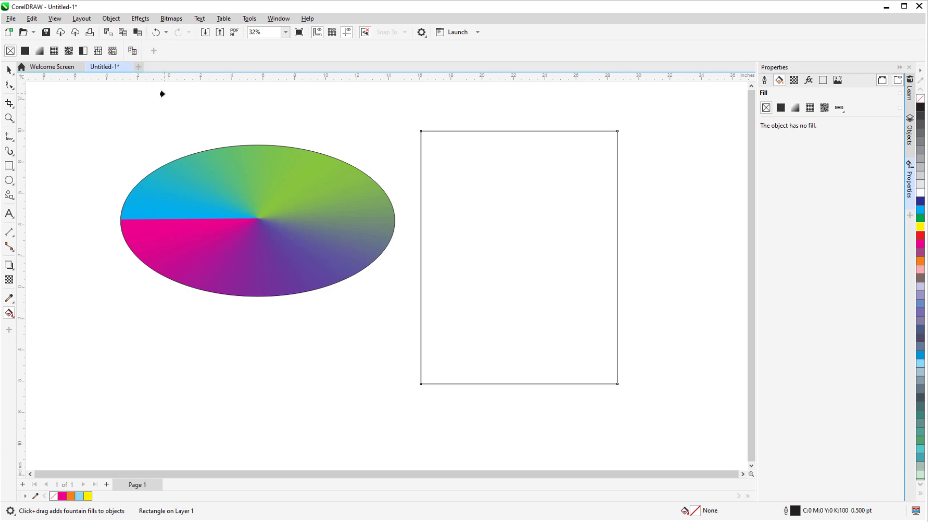
left_click(255, 180)
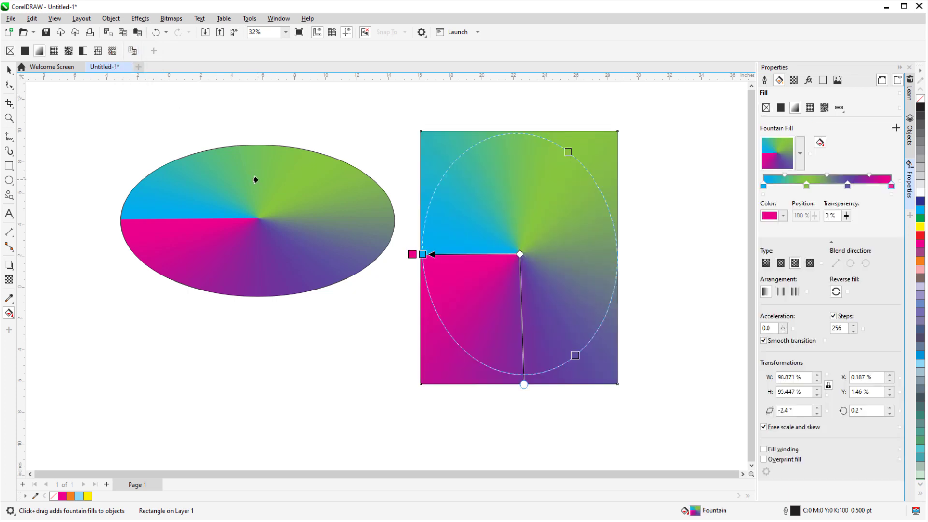
left_click(811, 263)
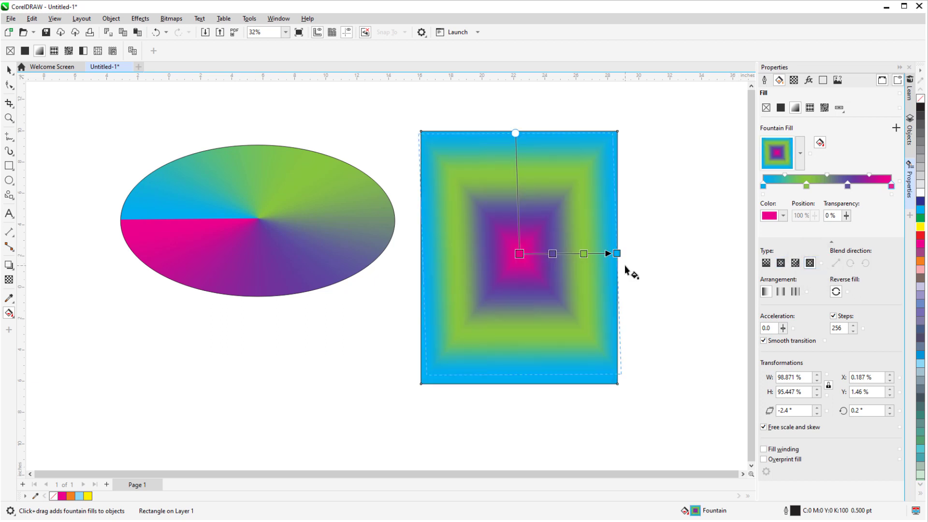
left_click_drag(617, 253, 616, 257)
left_click(663, 244)
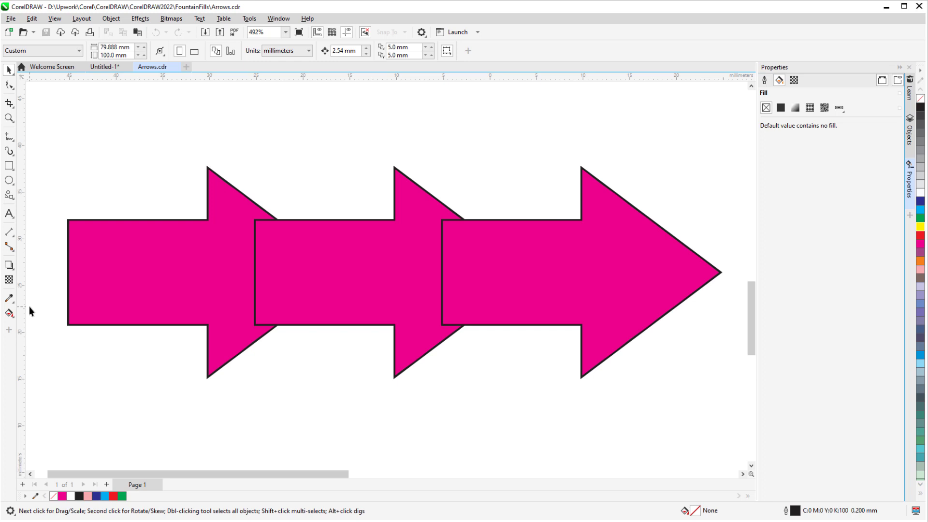
- Drag a fill from the right arrow's tip to its left edge, making the white end 48% transparent
left_click(9, 312)
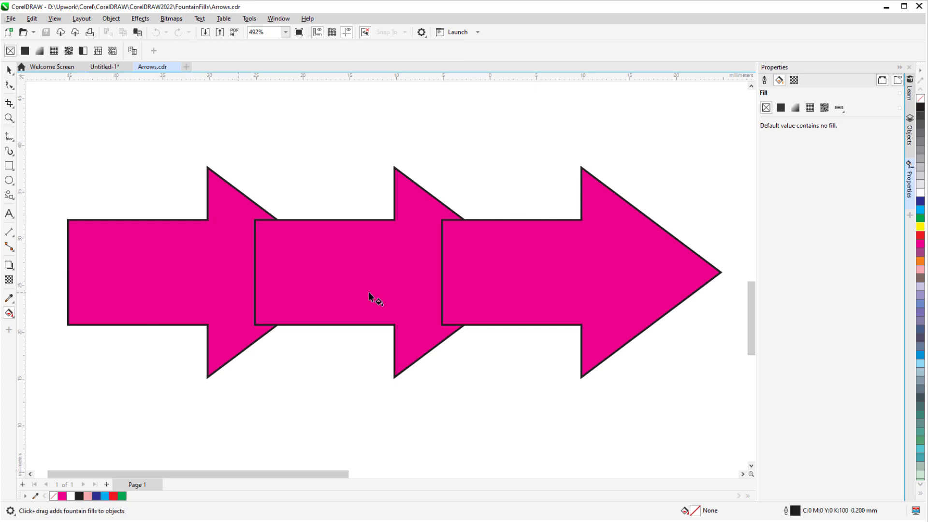
left_click(548, 261)
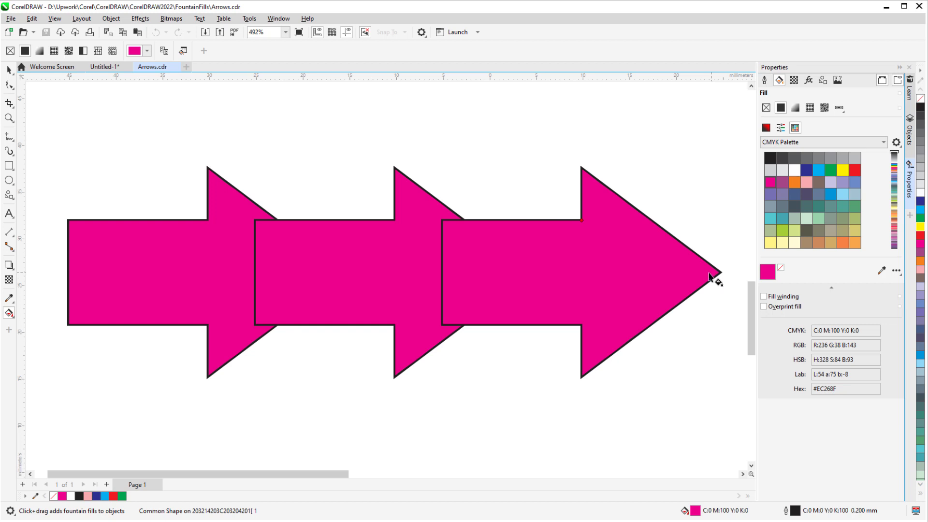
left_click_drag(711, 274, 445, 279)
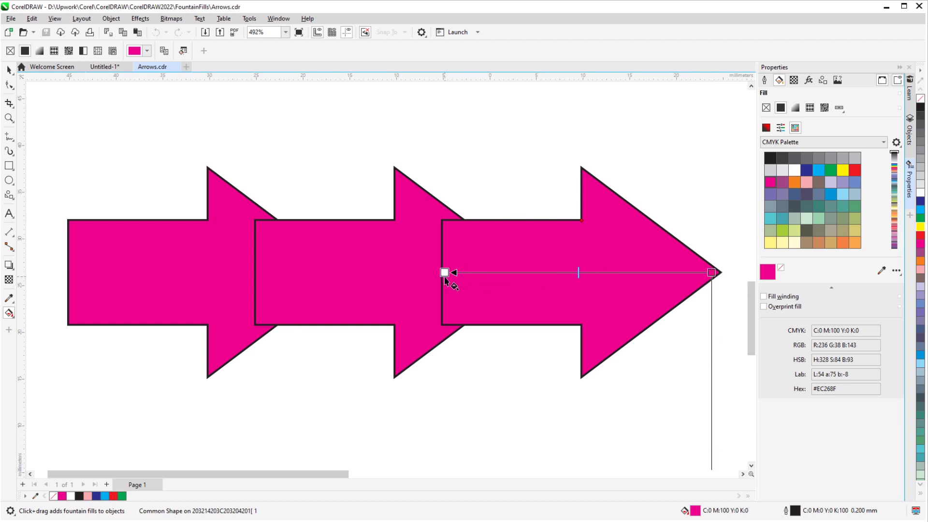
left_click_drag(445, 280, 445, 279)
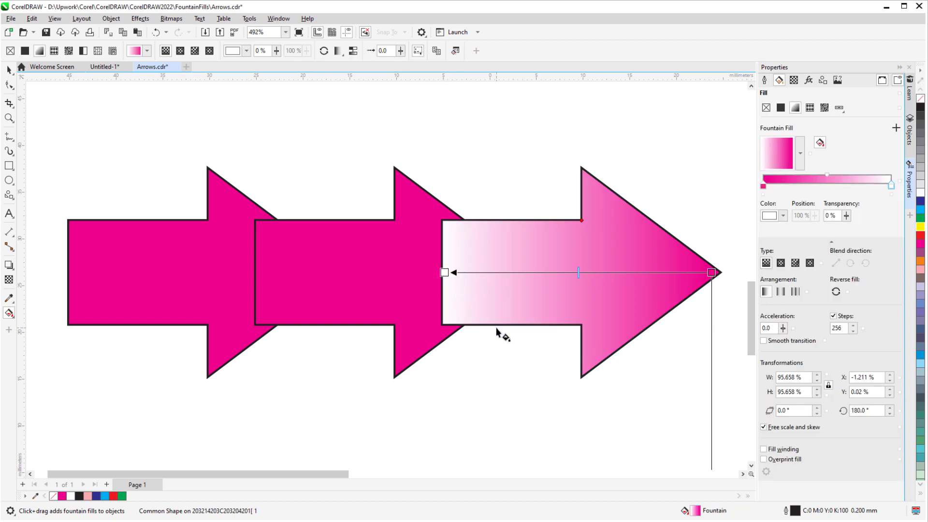
mouse_move(444, 273)
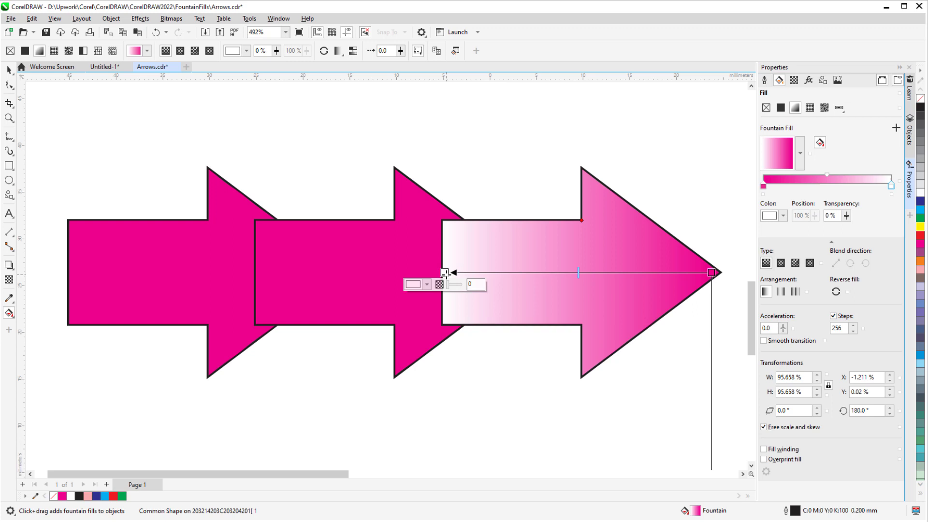
left_click_drag(449, 288, 456, 290)
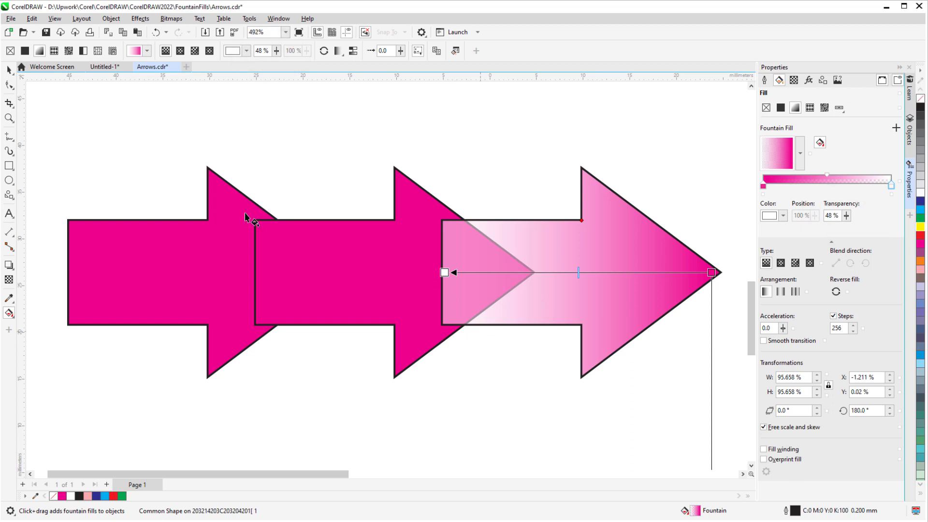
- Copy the right arrow's gradient onto the middle and left arrows, ending cyan and navy
left_click(9, 71)
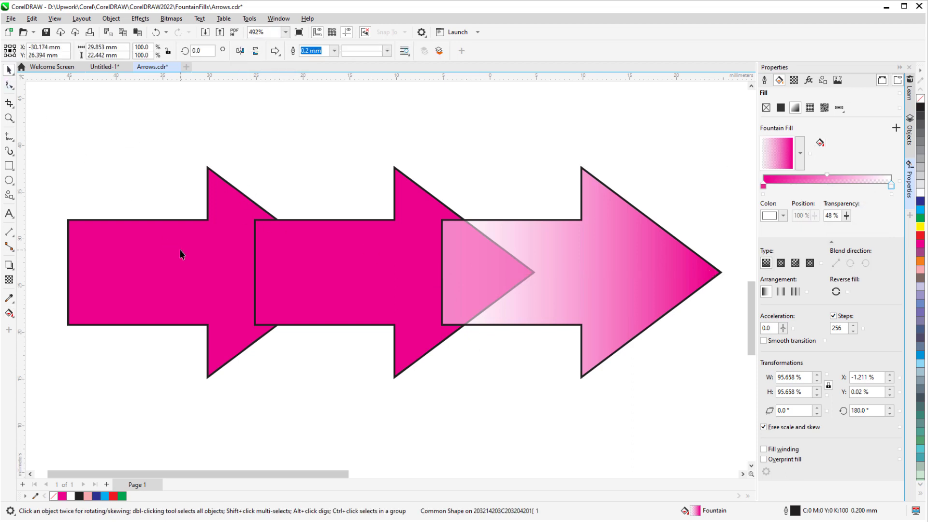
left_click(180, 250)
left_click(389, 251, "shift")
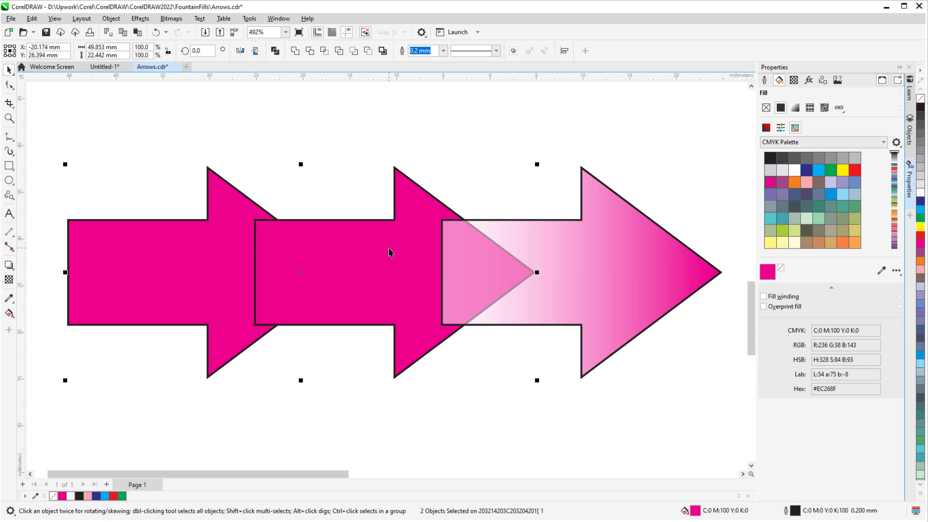
key("g")
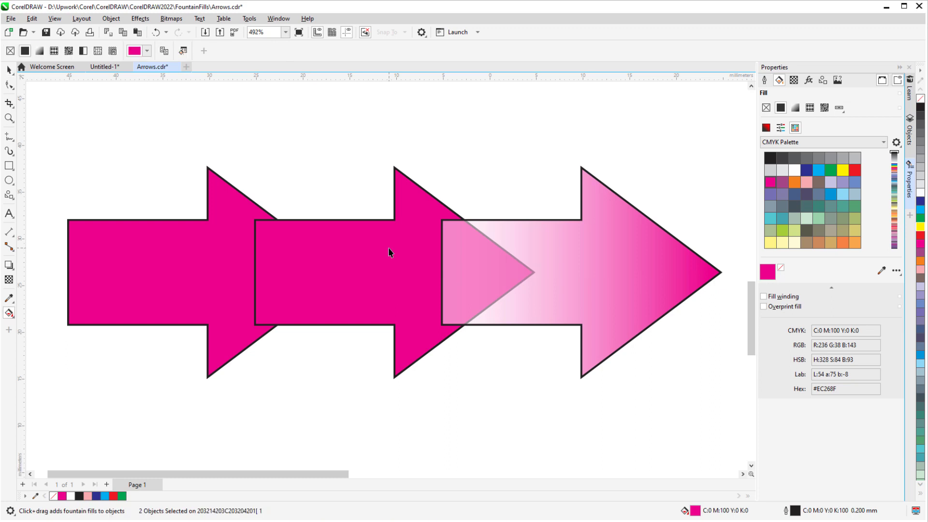
left_click(165, 53)
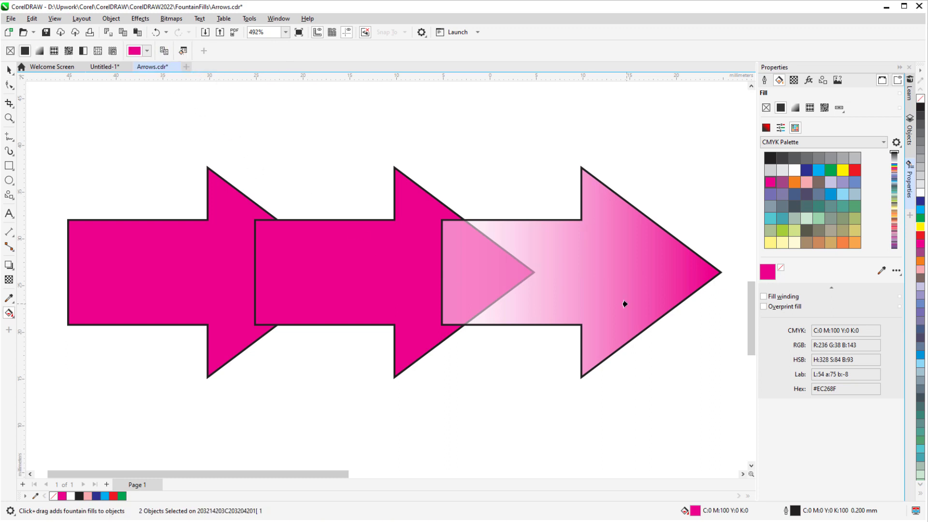
left_click(620, 288)
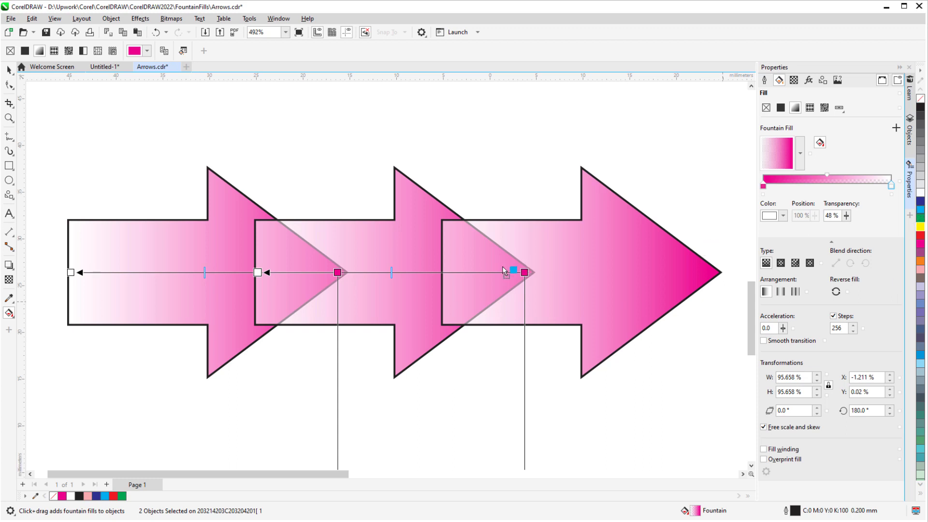
left_click_drag(525, 276, 525, 276)
left_click_drag(921, 201, 339, 274)
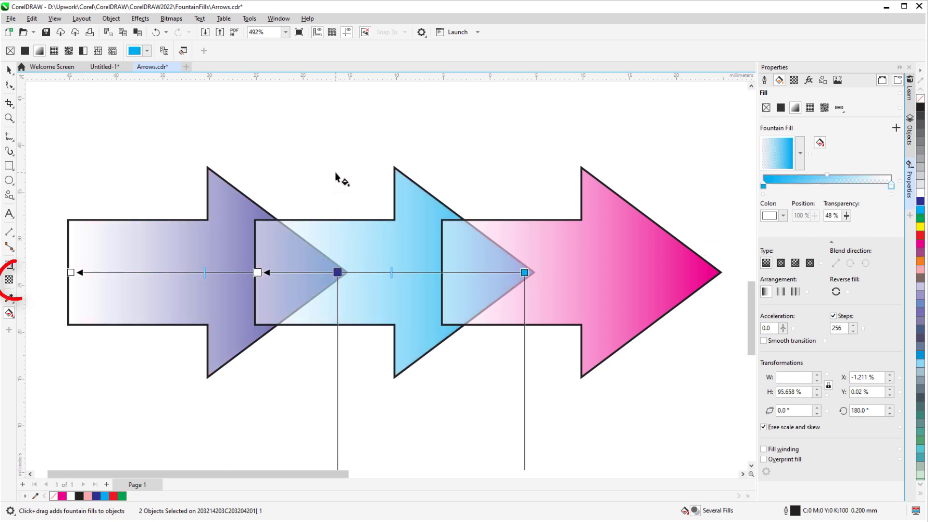
- Apply a fountain transparency to the middle arrow
left_click(342, 176)
left_click(9, 280)
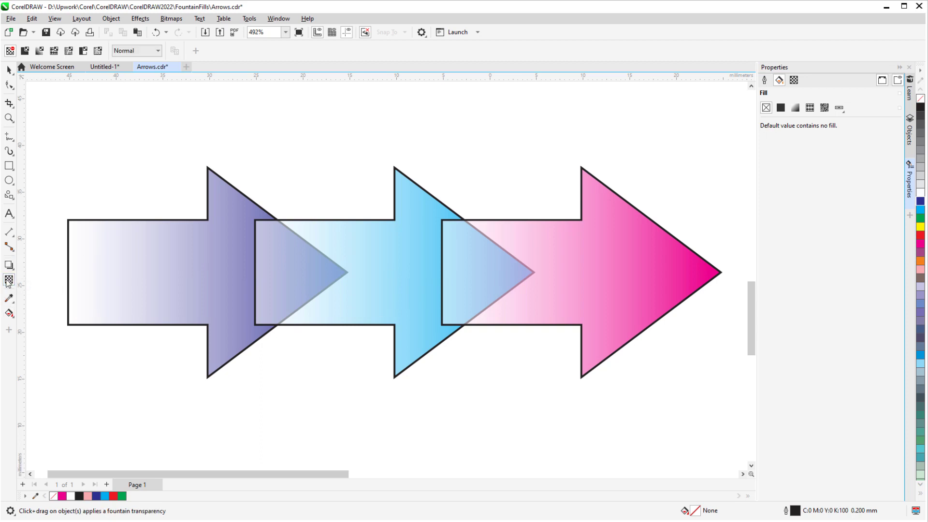
left_click(367, 234)
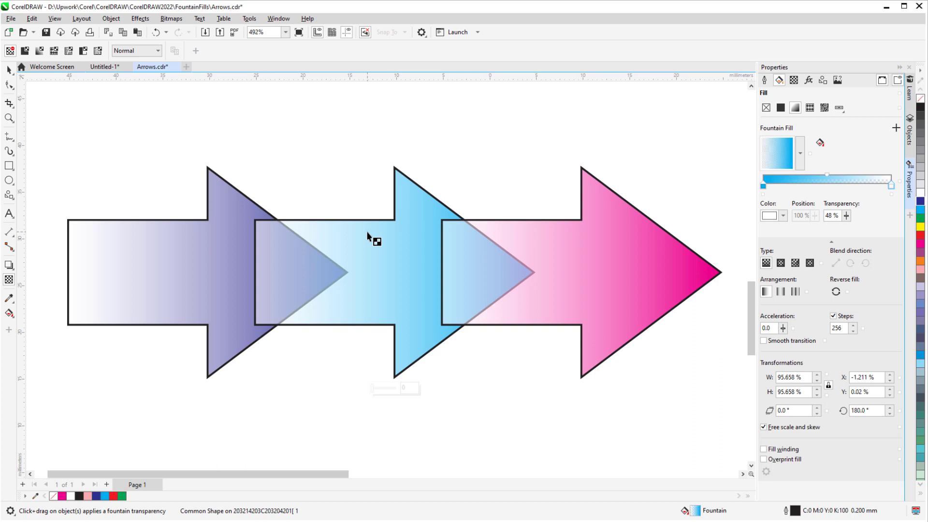
left_click(39, 51)
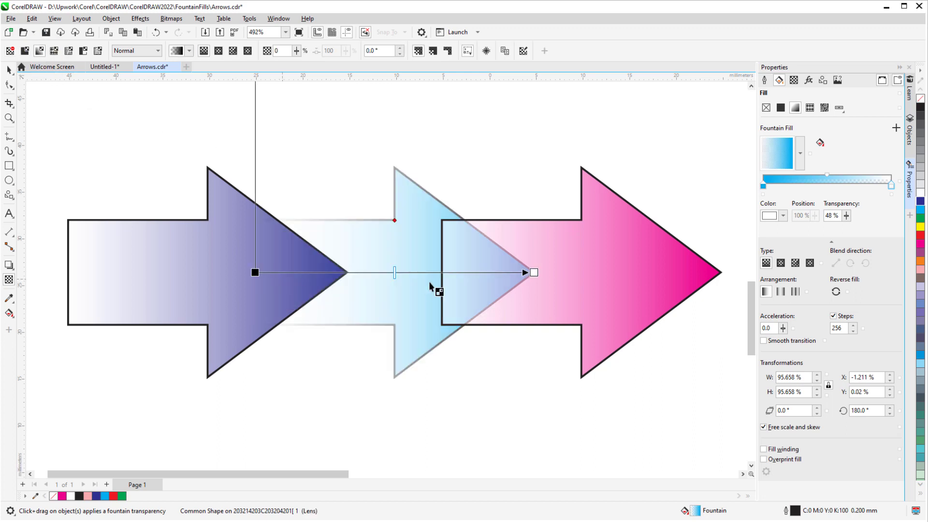
- Shift the transparency midpoint and set the start node's transparency to 81
mouse_move(396, 273)
left_mouse_down()
mouse_move(416, 273)
mouse_move(381, 274)
left_mouse_up()
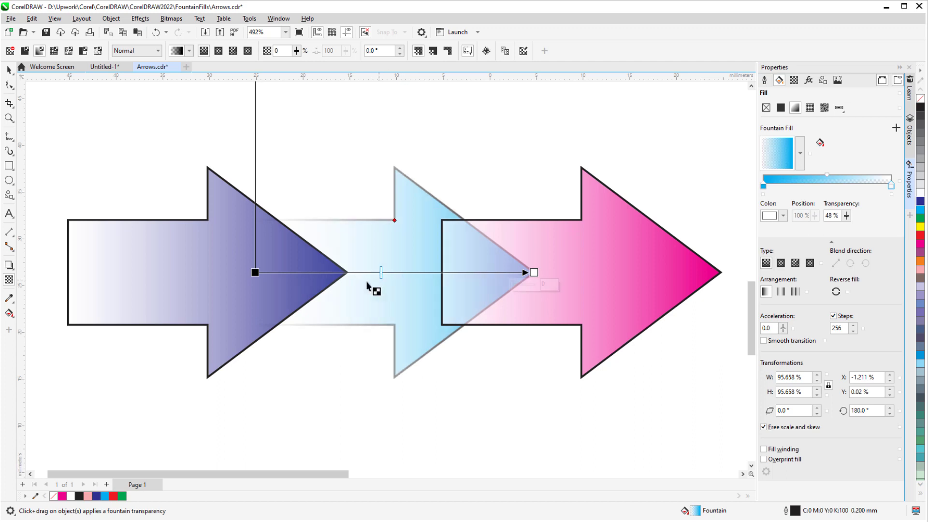
left_click(255, 272)
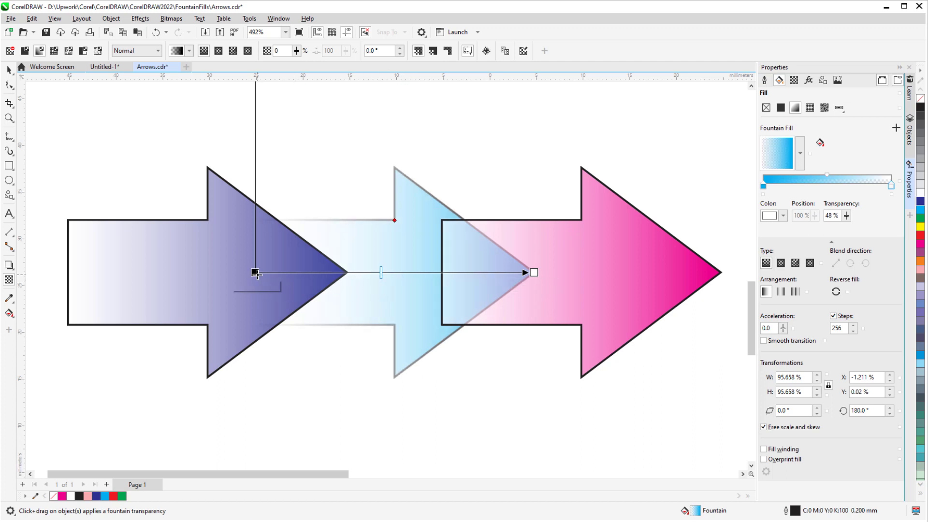
left_click_drag(258, 285, 253, 287)
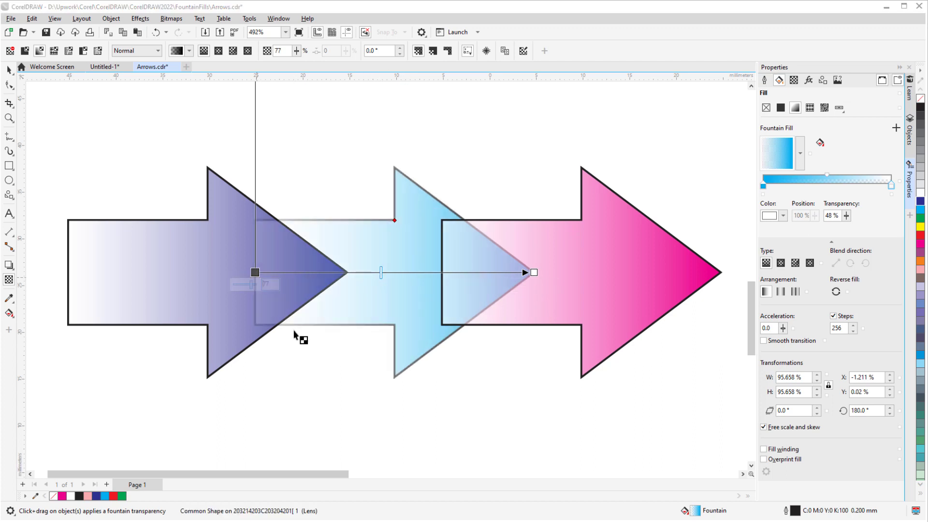
left_click(306, 410)
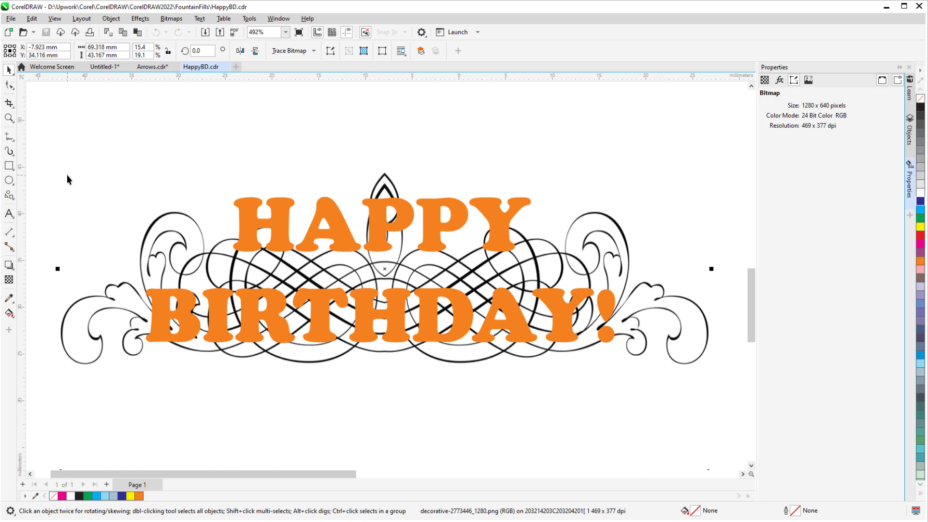
- Lay an elliptical fountain fill across the HAPPY BIRTHDAY! text, stretched and flattened to fit
left_click(246, 222)
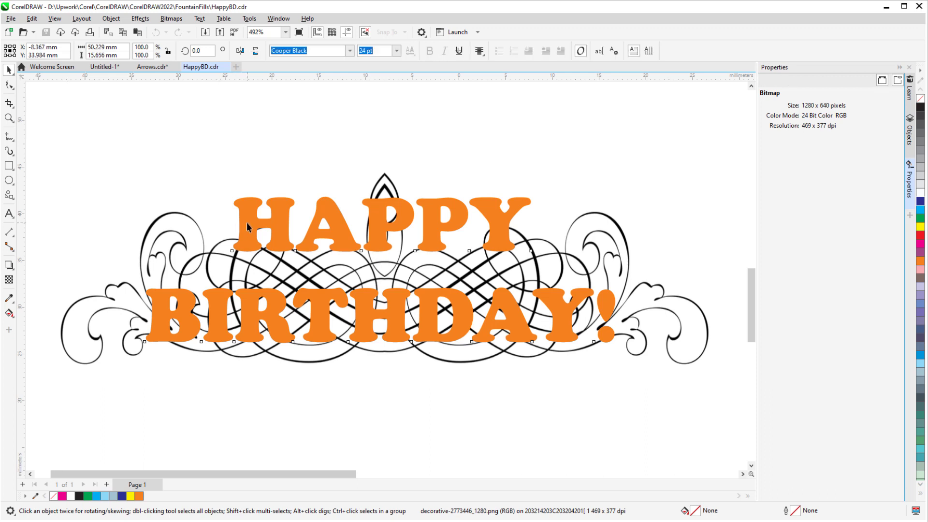
left_click(9, 313)
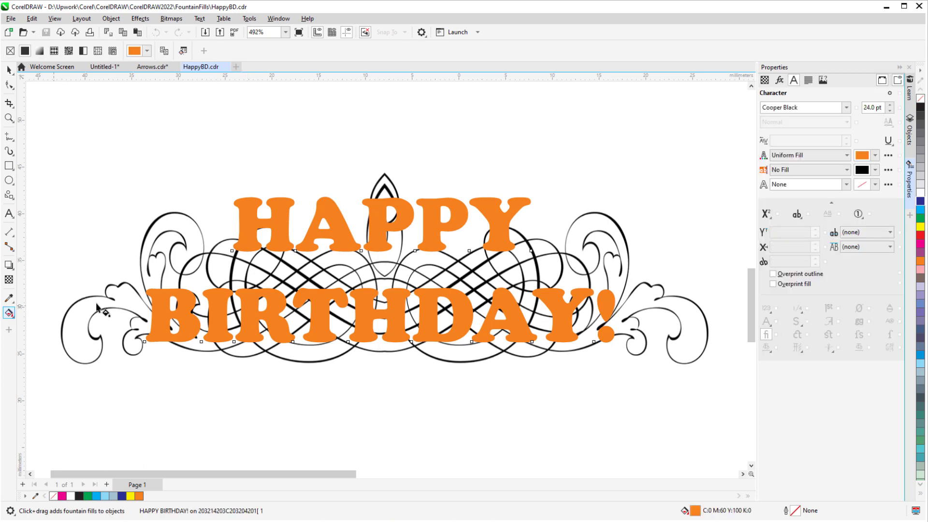
left_click_drag(242, 222, 530, 332)
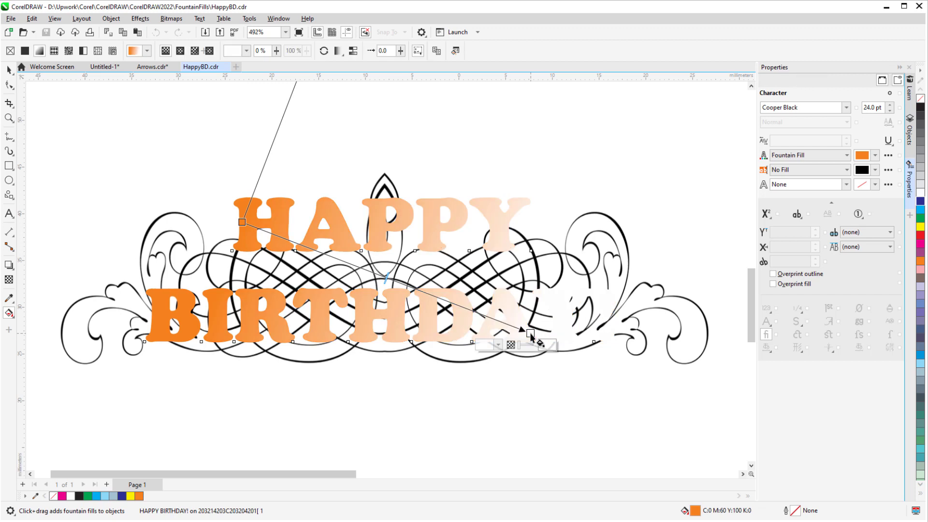
left_click(180, 50)
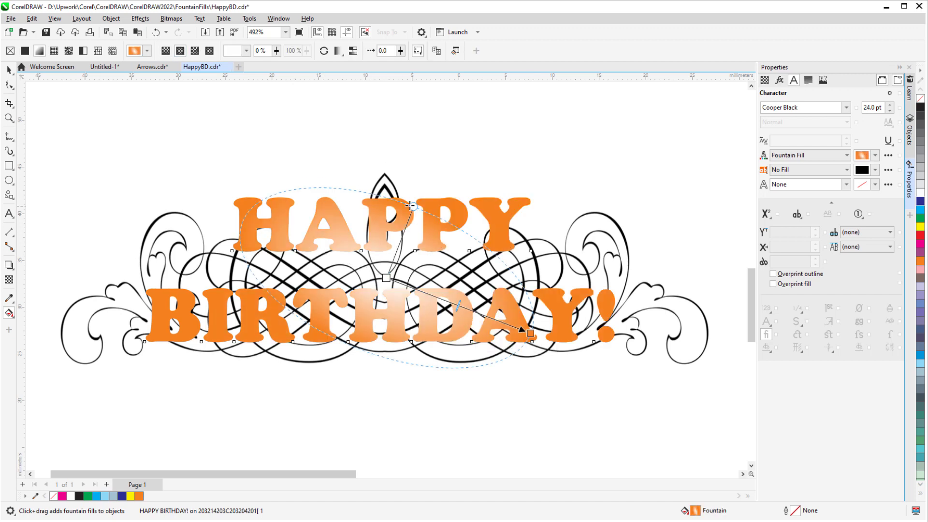
left_click_drag(414, 206, 334, 153)
left_click_drag(530, 333, 640, 275)
left_click_drag(334, 152, 385, 181)
- Add cyan and lavender to the text gradient, with yellow at the start and orange at the end
left_click_drag(921, 209, 586, 281)
left_click_drag(834, 290, 493, 279)
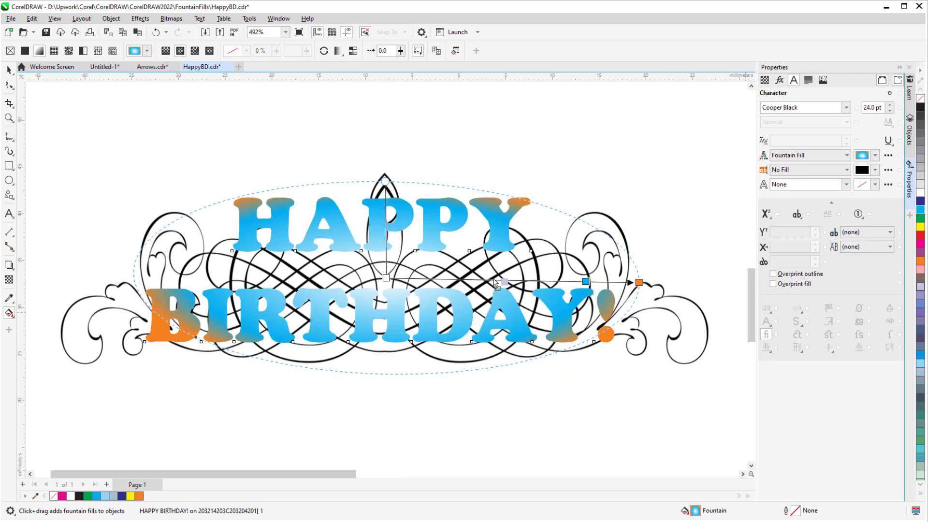
left_click_drag(921, 226, 387, 278)
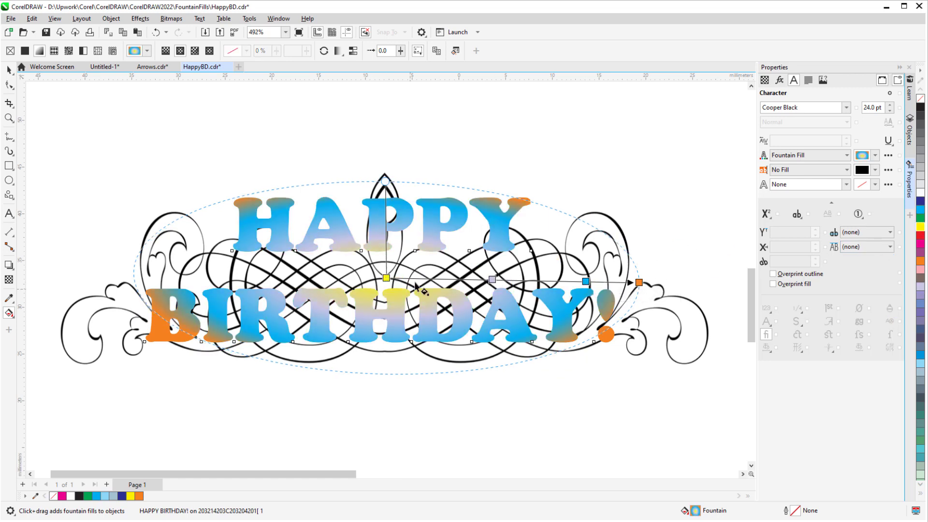
left_click_drag(492, 279, 472, 280)
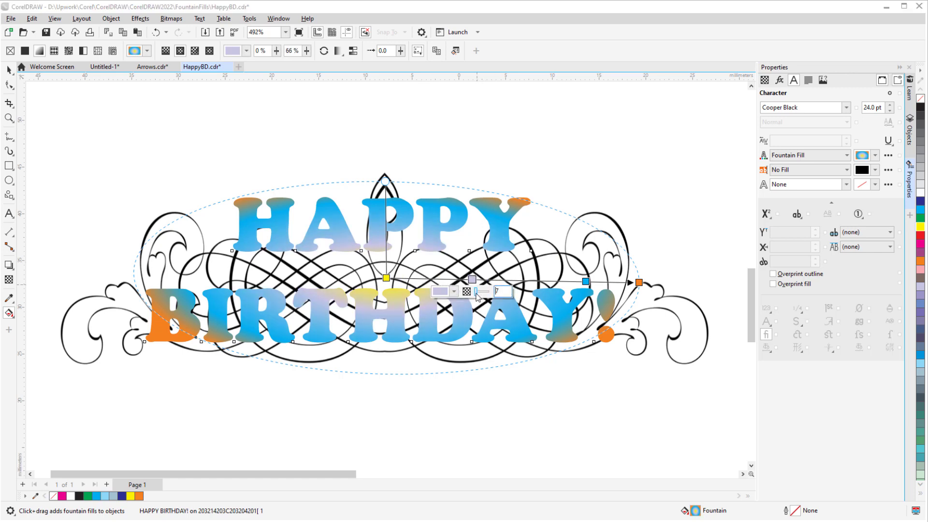
left_click(639, 283)
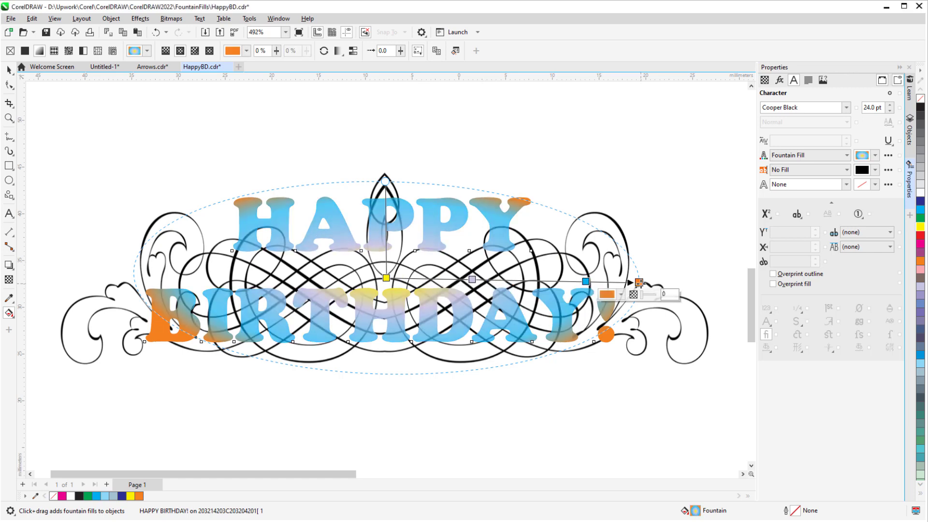
left_click(660, 253)
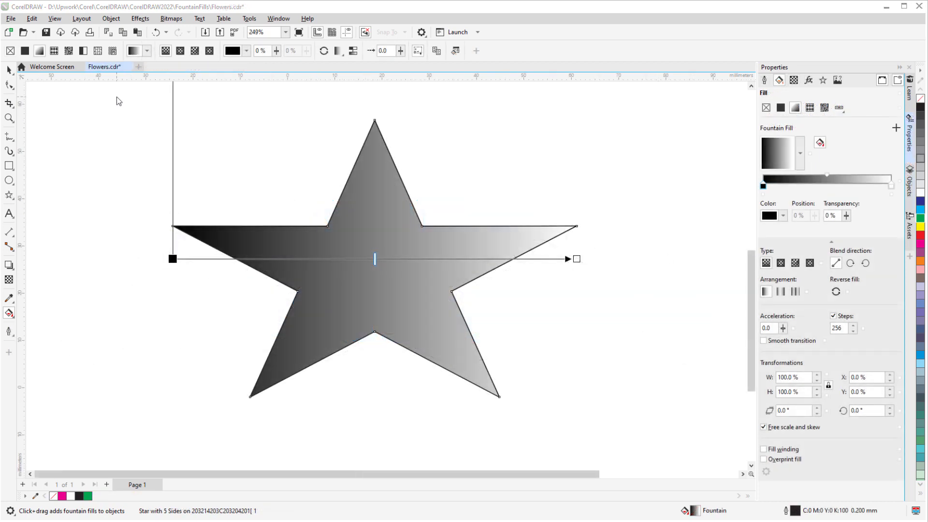
- Try blue and rainbow presets on the star, then apply the green ring preset
left_click(135, 50)
left_click(189, 121)
left_click(210, 121)
left_click(231, 122)
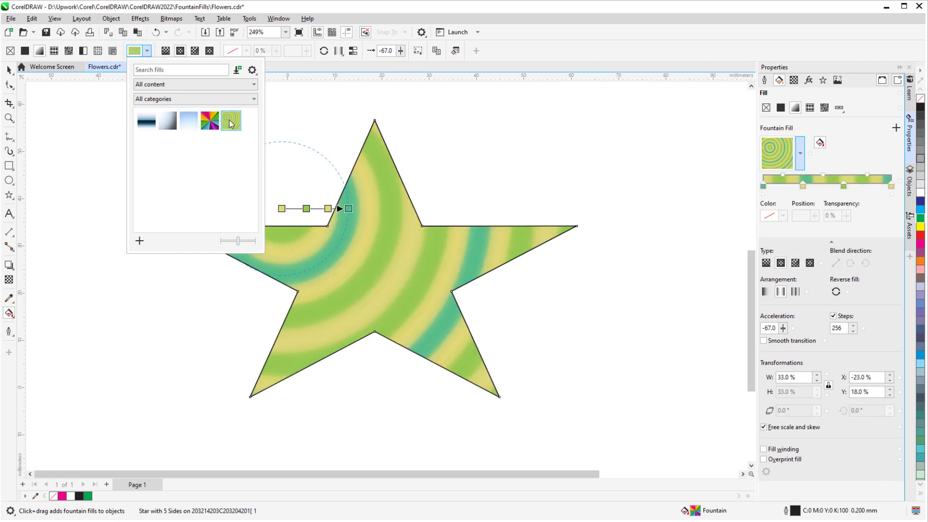
- Rotate, enlarge and centre the rings on the star, moving a colour stop to 38%
left_click_drag(348, 208, 406, 289)
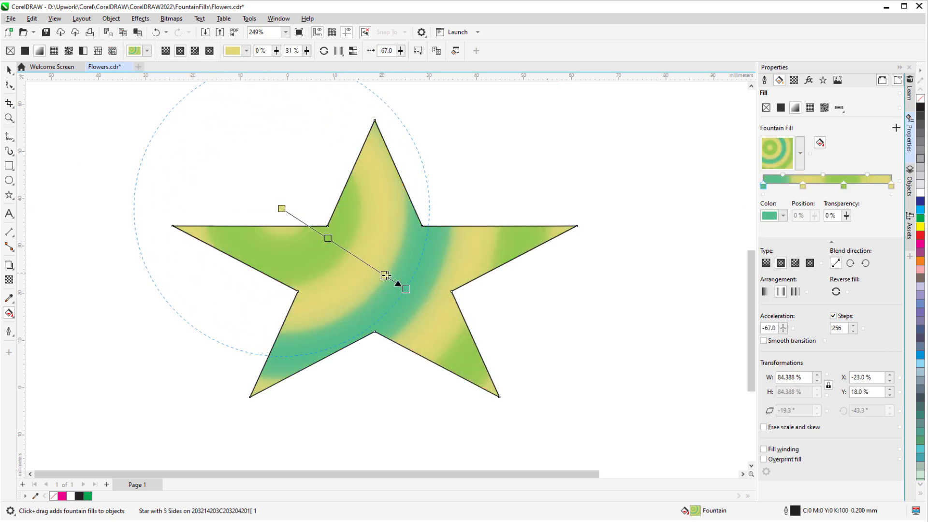
left_click_drag(282, 208, 349, 248)
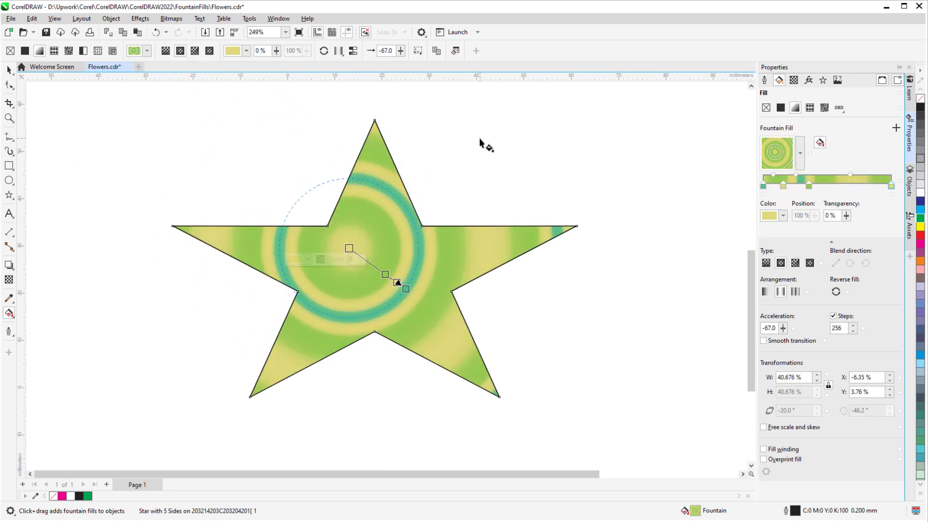
left_click_drag(397, 282, 369, 263)
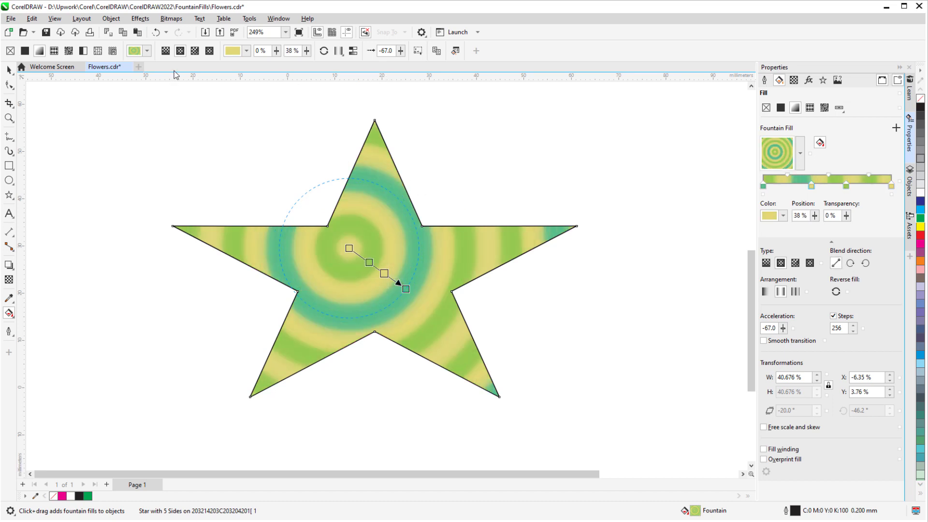
left_click(146, 50)
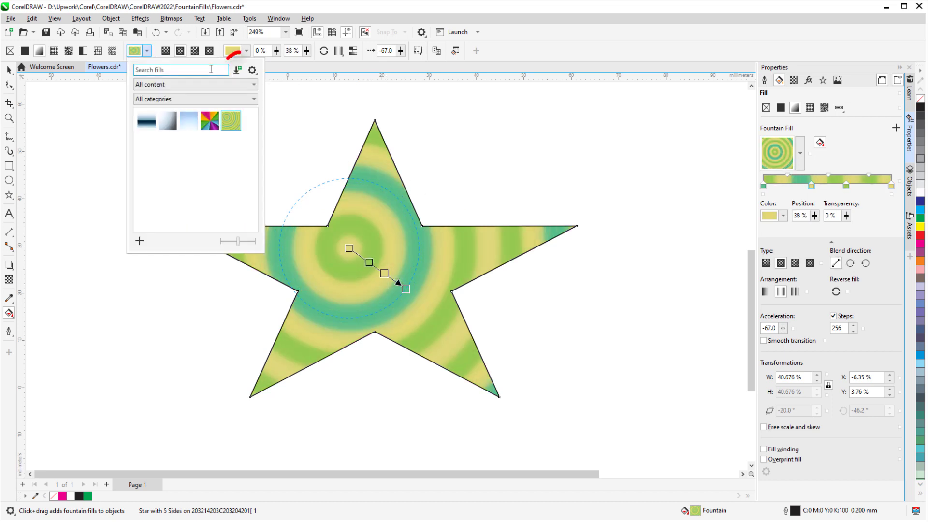
- Download and install the Fountain Fills Bundle from the Get More store
left_click(237, 71)
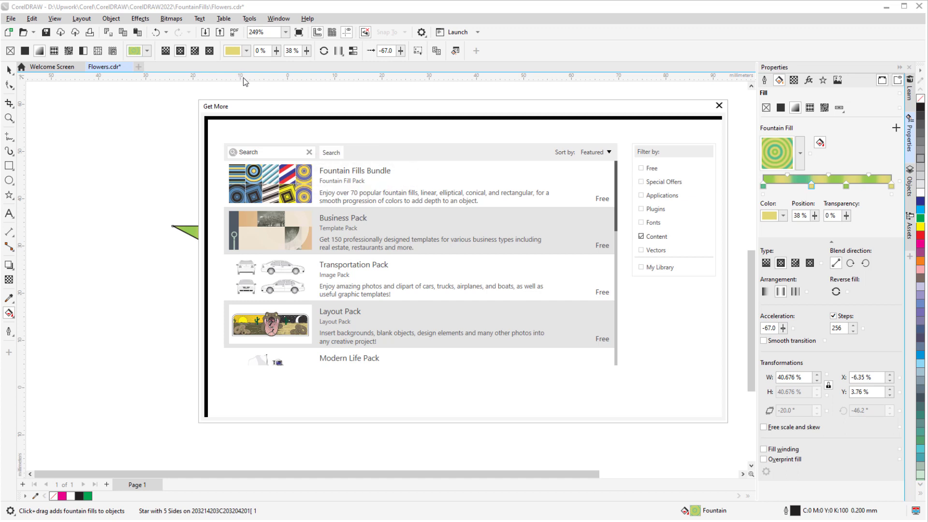
left_click(370, 187)
left_click(547, 369)
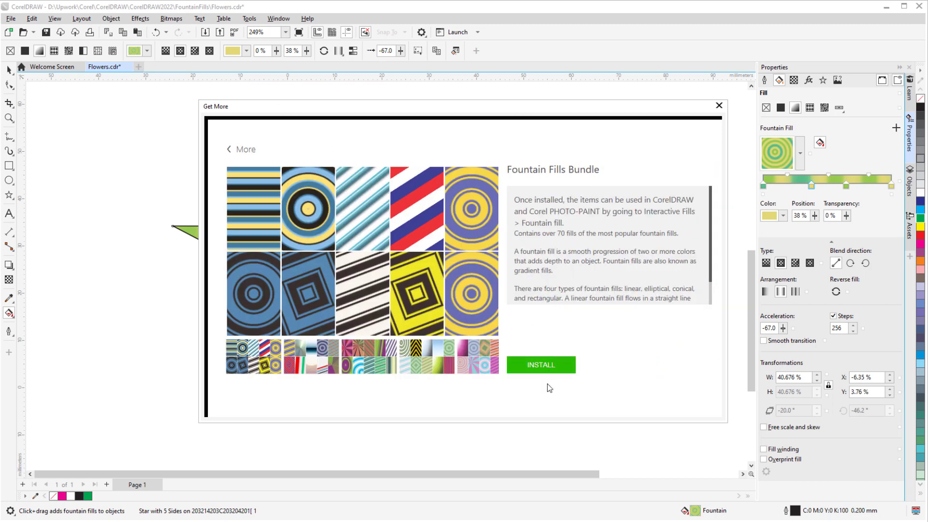
left_click(545, 369)
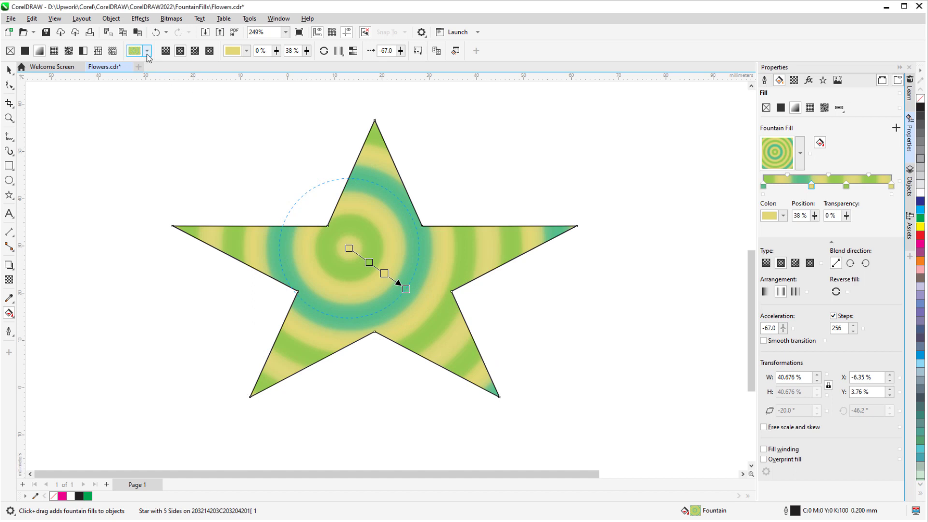
- Apply a burst preset from the new bundle, then revert to the multicolour conical burst
left_click(147, 51)
left_click(210, 165)
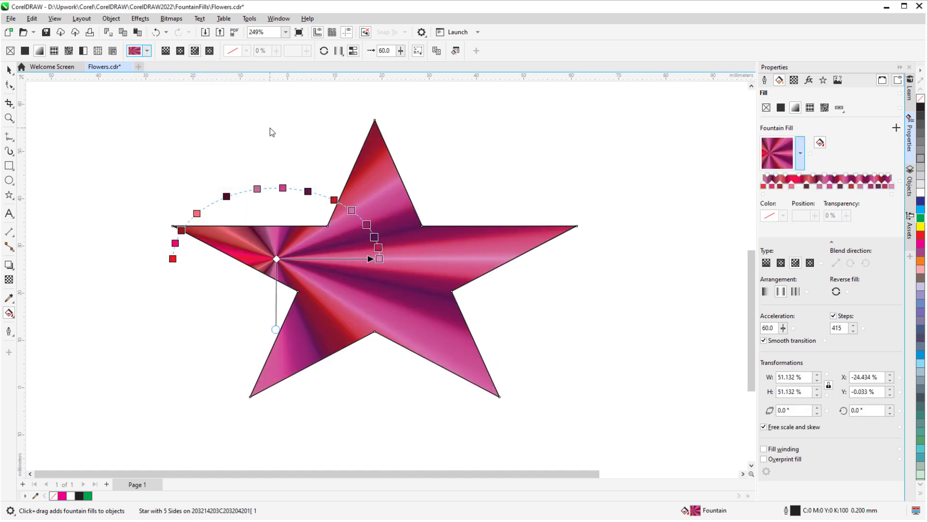
key("ctrl+z")
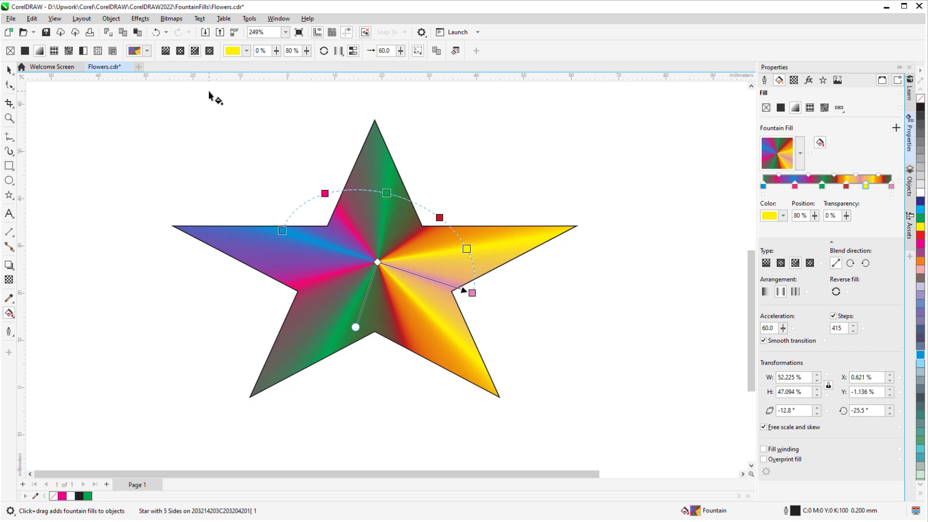
- Save the star's fill as a custom fountain fill 'Starburst' in the Geometric category
left_click(147, 51)
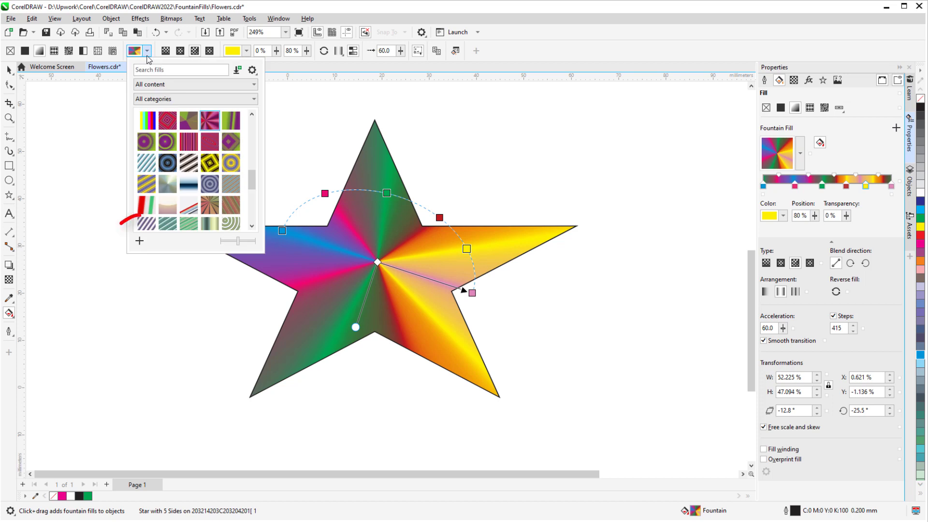
left_click(139, 242)
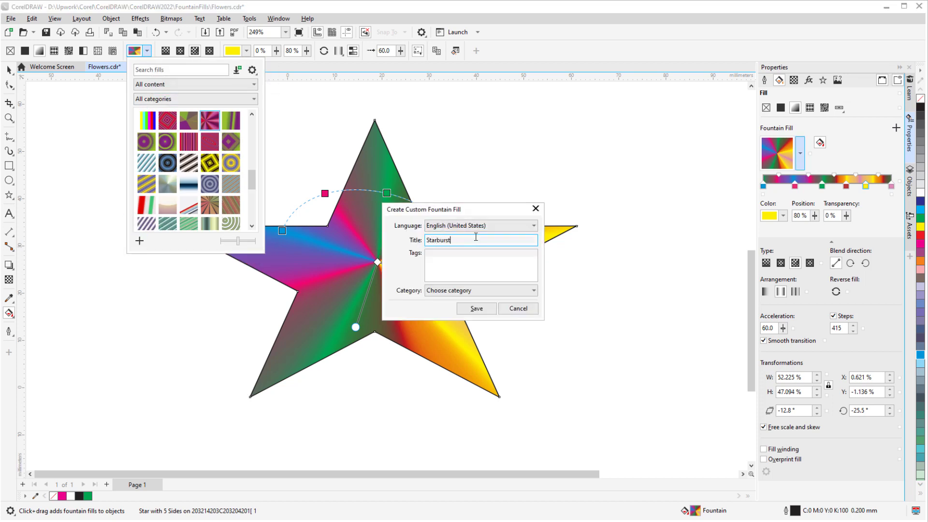
left_click(533, 290)
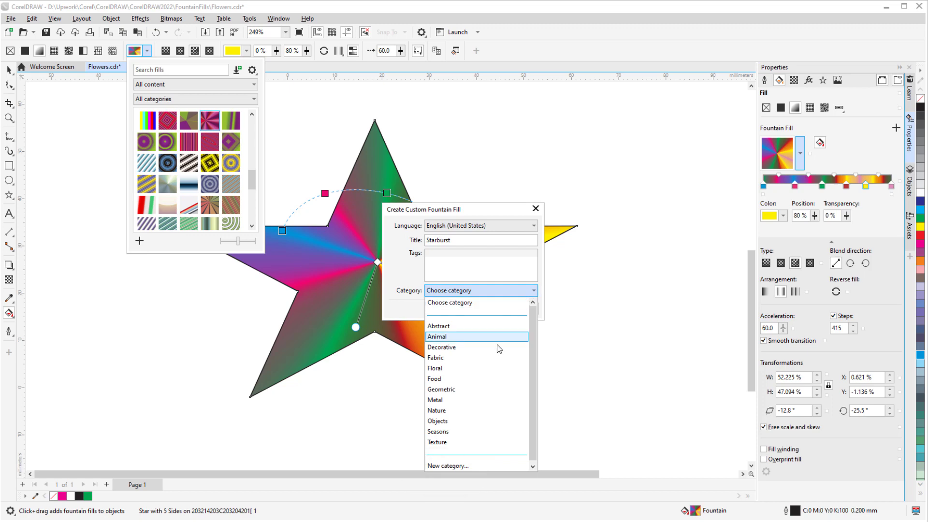
left_click(483, 390)
left_click(481, 313)
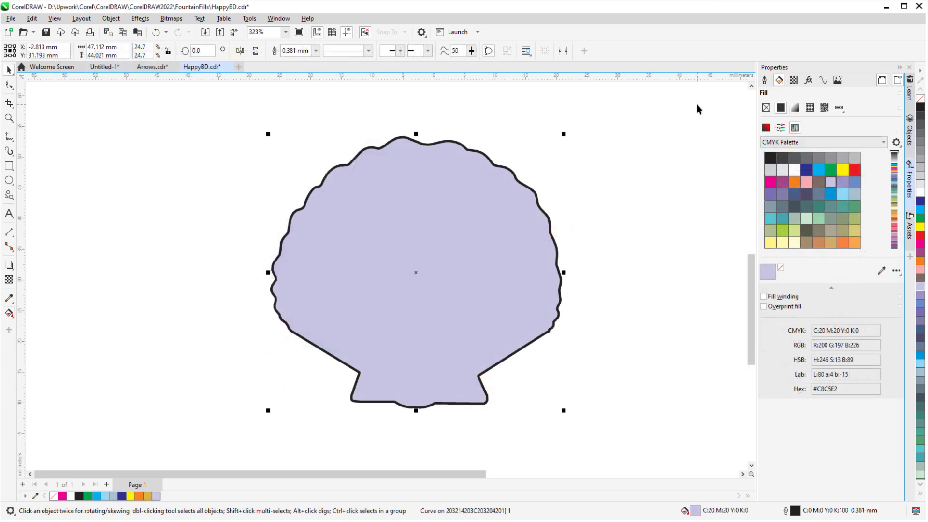
- Switch the shell to a fountain fill and drop the Geometric 'Starburst' preset onto it
left_click(795, 108)
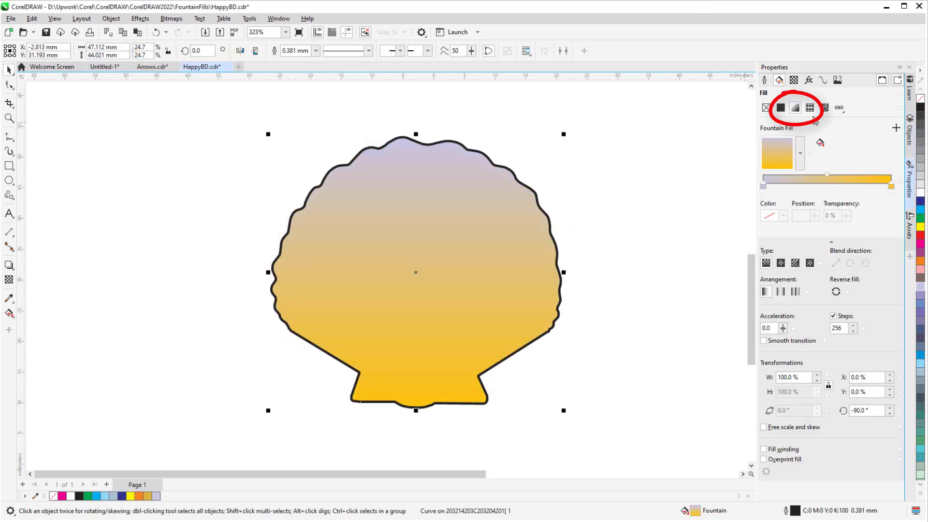
left_click(801, 155)
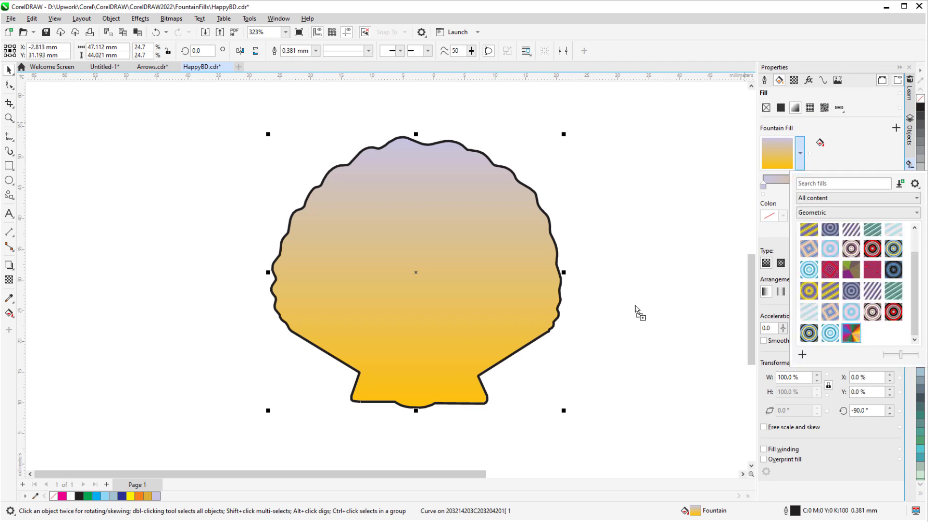
left_click_drag(636, 309, 445, 276)
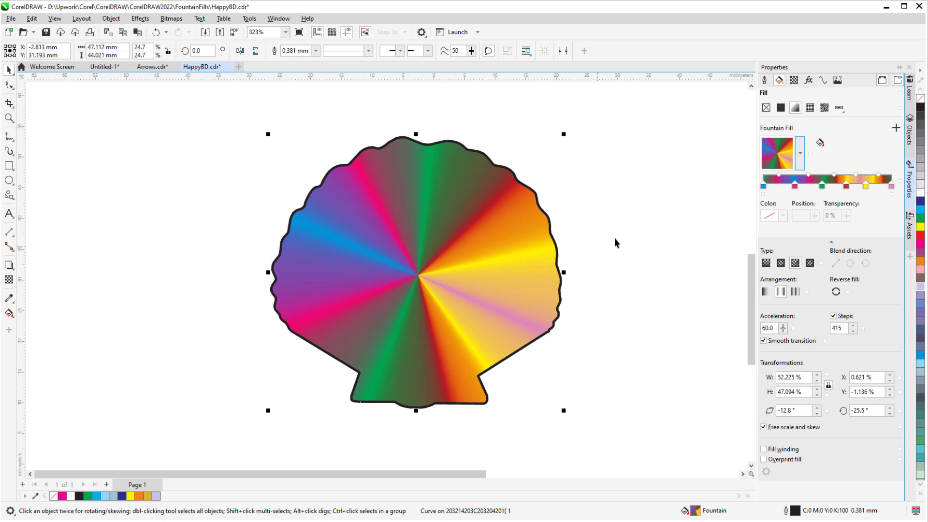
left_click(642, 262)
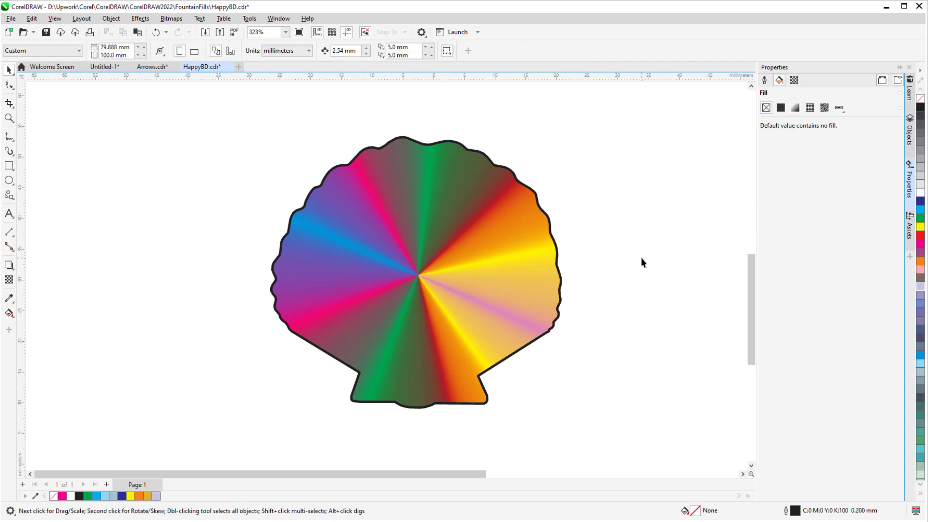